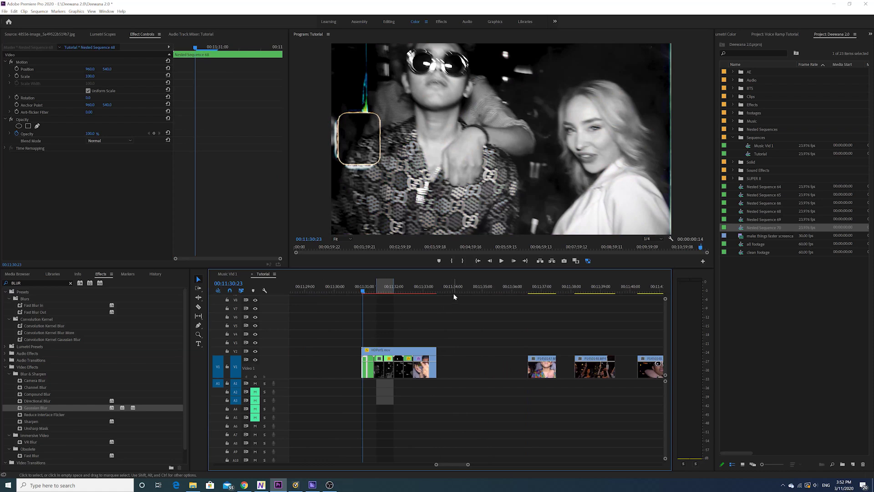
Play back the finished black-and-white loop and return to a frame inside it
click(502, 261)
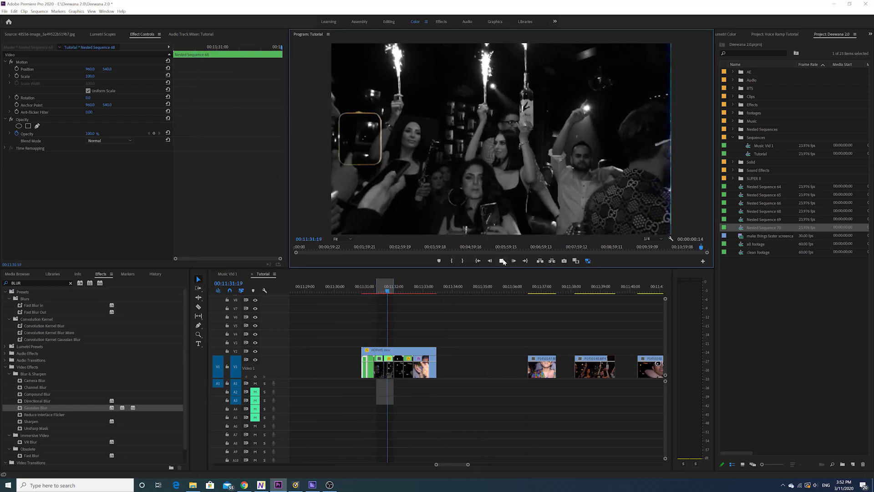
click(502, 261)
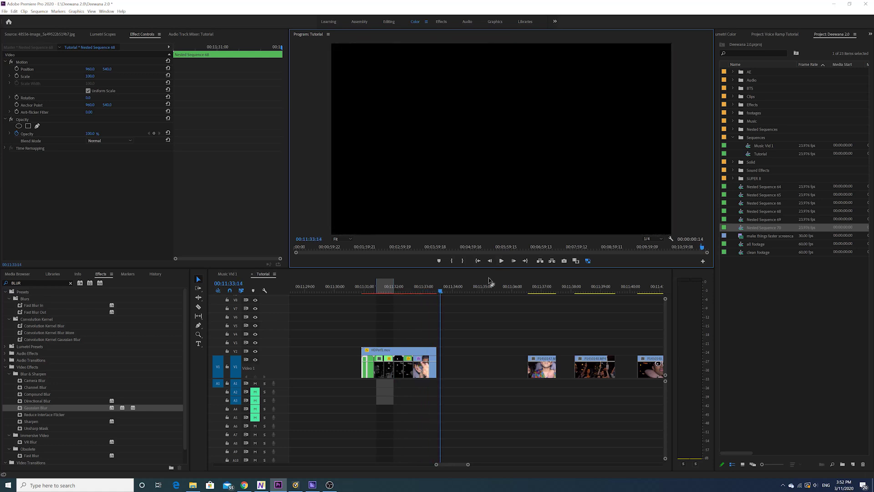
mouse_move(397, 285)
mouse_down()
mouse_move(365, 296)
mouse_move(436, 287)
mouse_up()
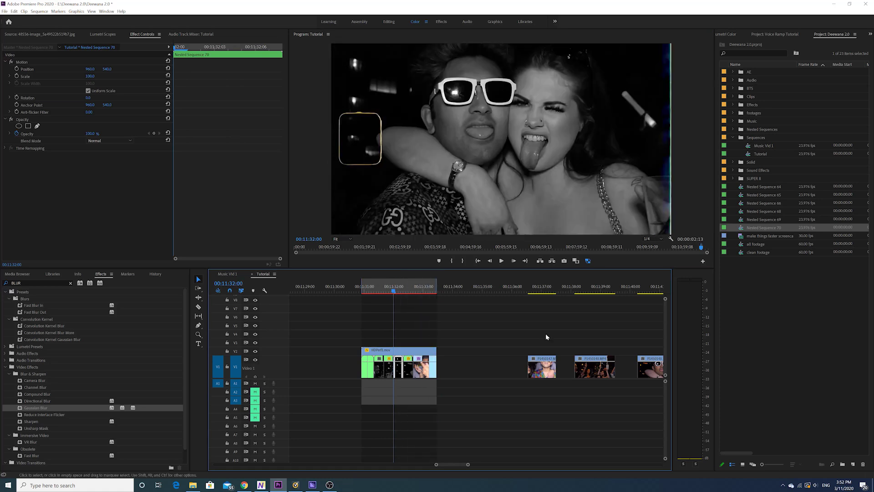
Move to clip P1450147.MP4 and play through the three colour party clips
scroll(518, 338, down, 2)
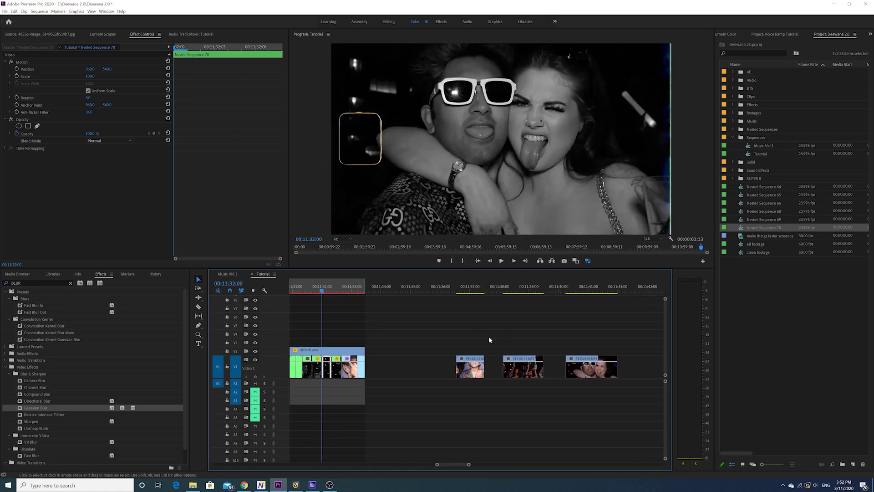
click(460, 289)
scroll(451, 326, down, 2)
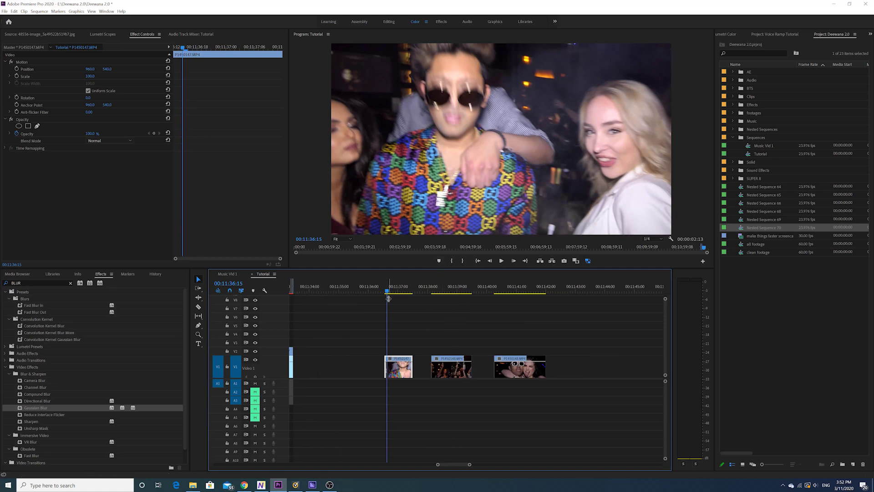
drag(389, 298, 387, 294)
click(500, 261)
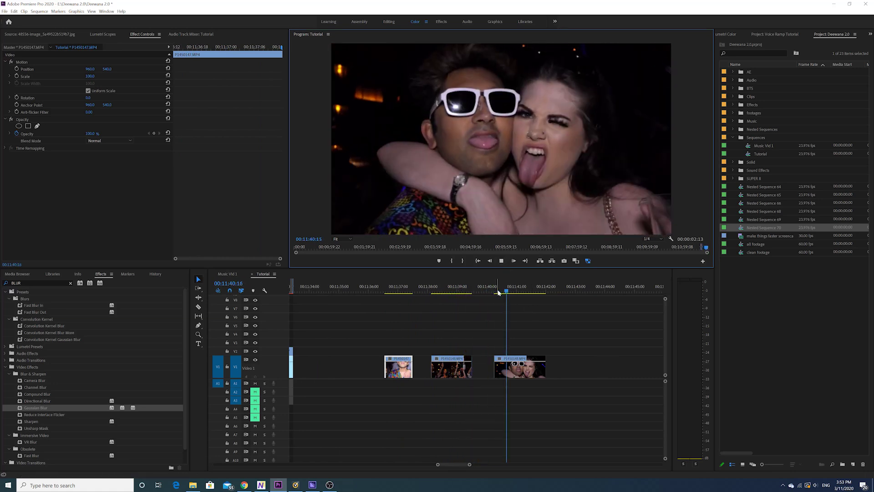
click(394, 291)
drag(394, 291, 388, 295)
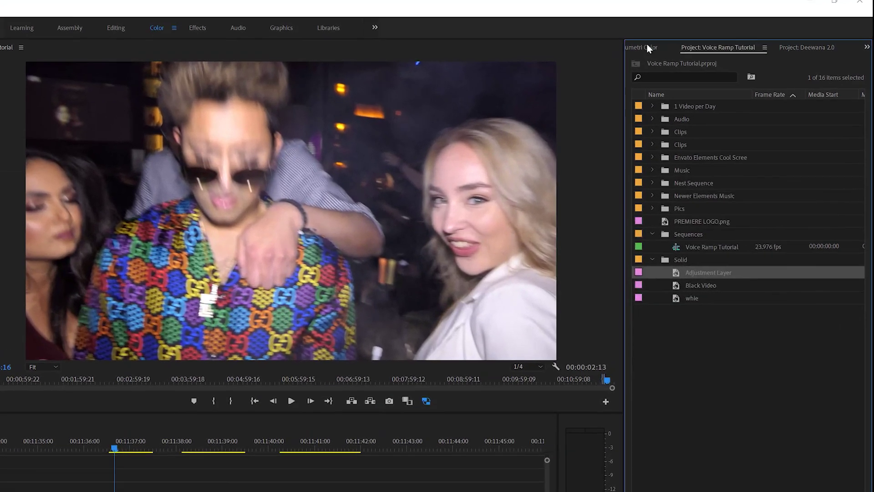
Set Lumetri Saturation to 0 on the first party clip and paste it onto the other two
click(722, 31)
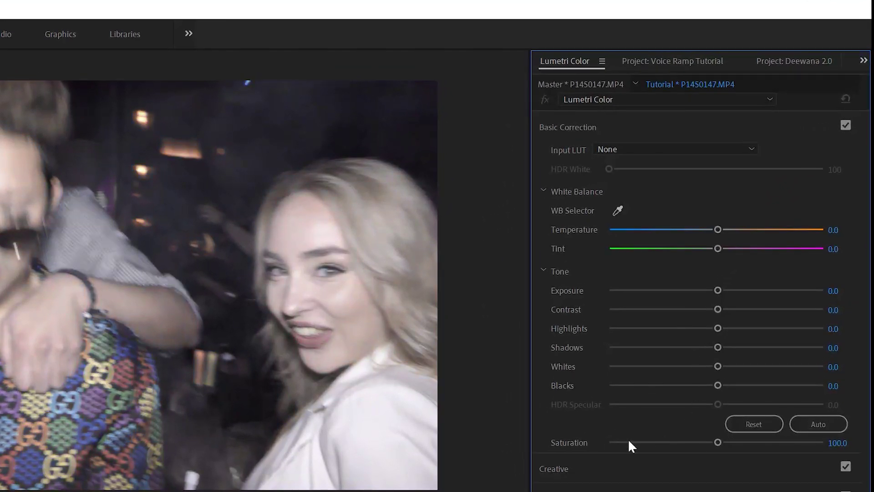
click(629, 442)
click(444, 396)
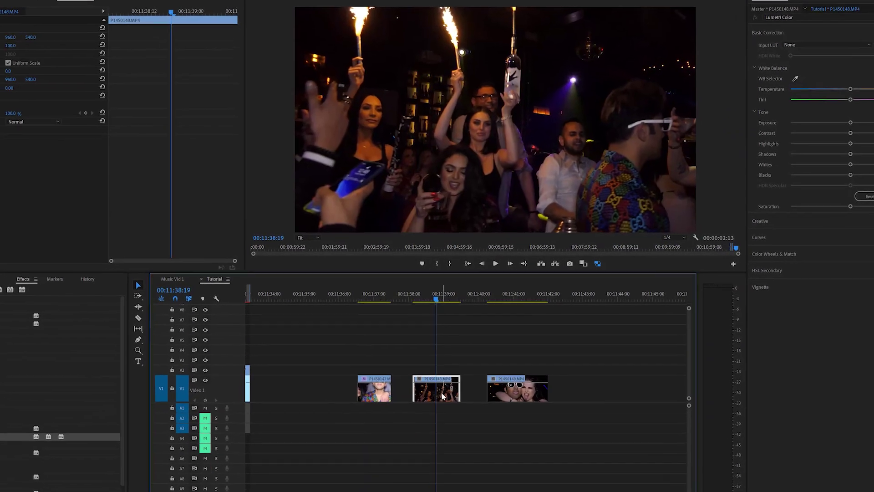
key(ctrl+alt+v)
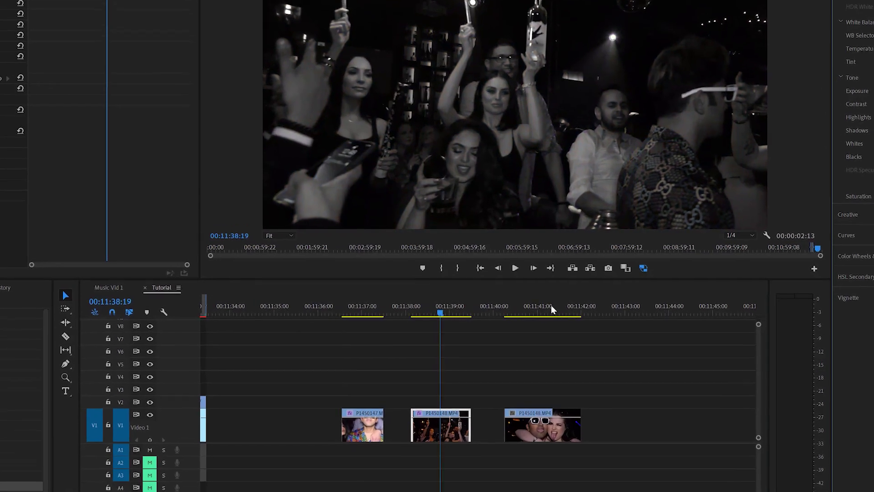
click(553, 309)
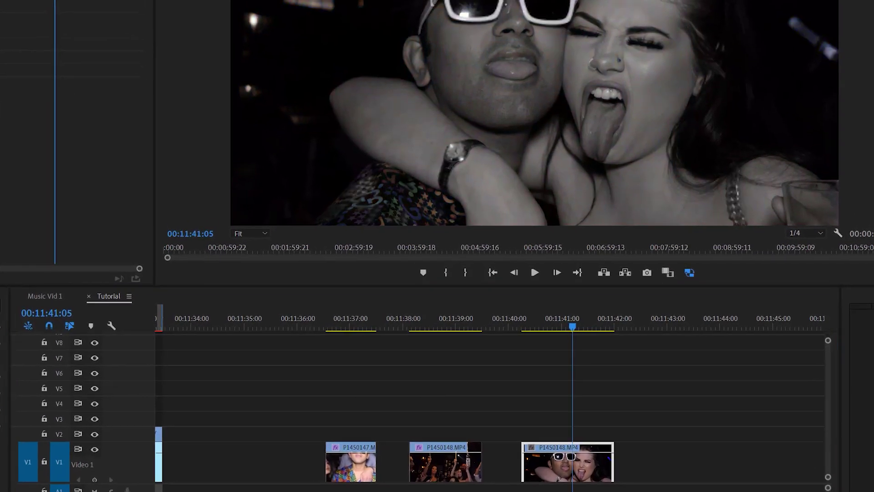
click(343, 324)
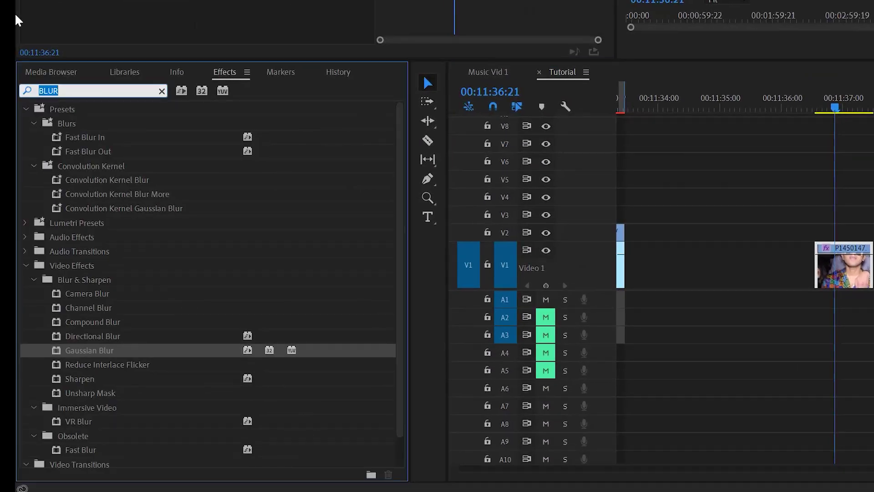
Apply Posterize Time to the three party clips with Frame Rate 11
text(poster)
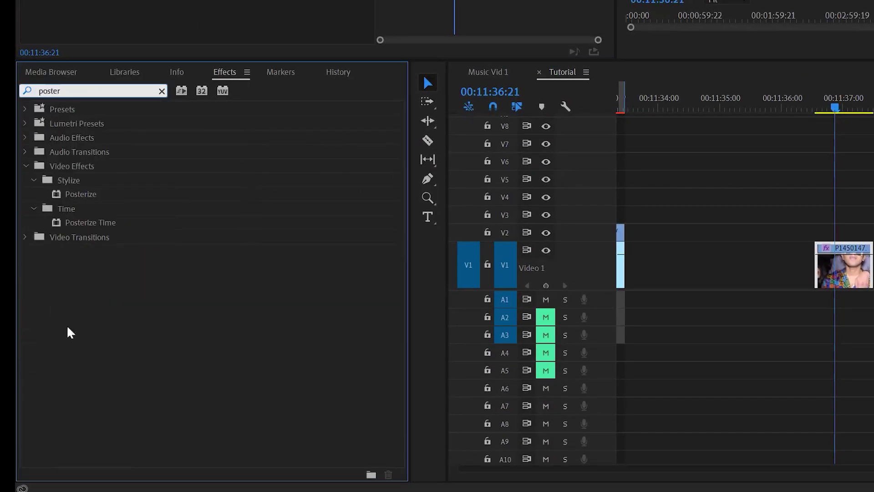
drag(83, 227, 835, 265)
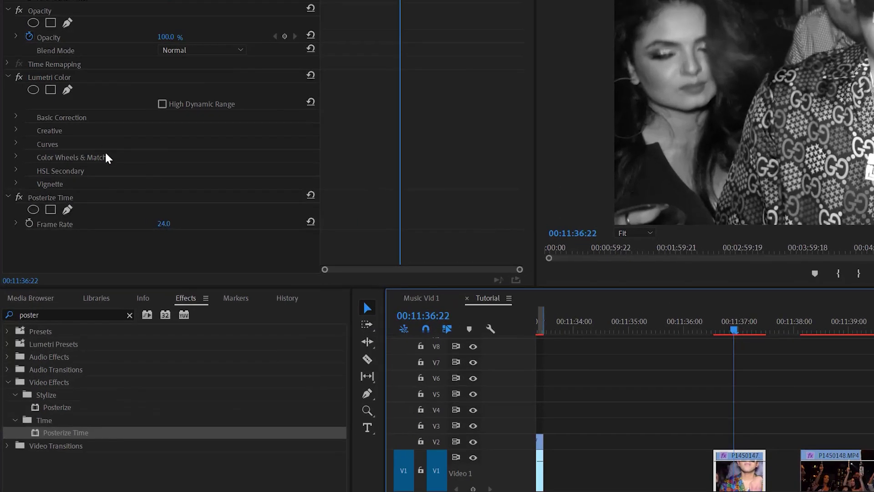
click(90, 233)
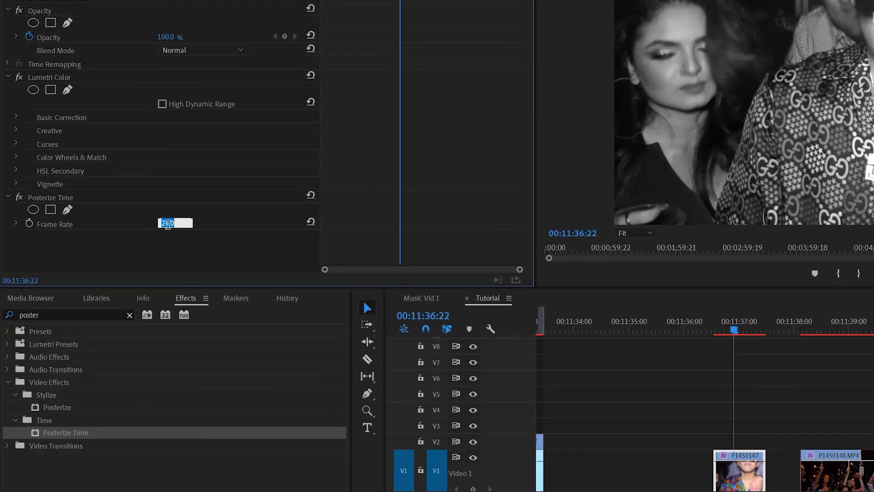
text(11)
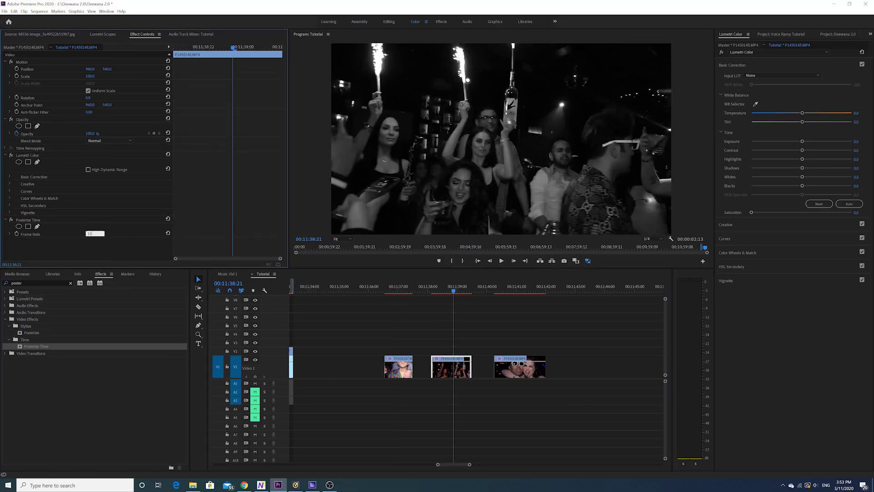
click(506, 287)
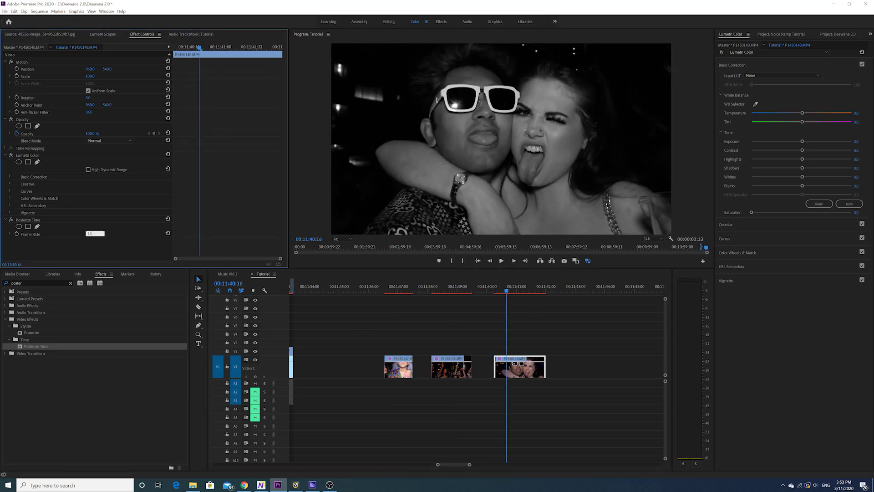
key(Return)
click(387, 287)
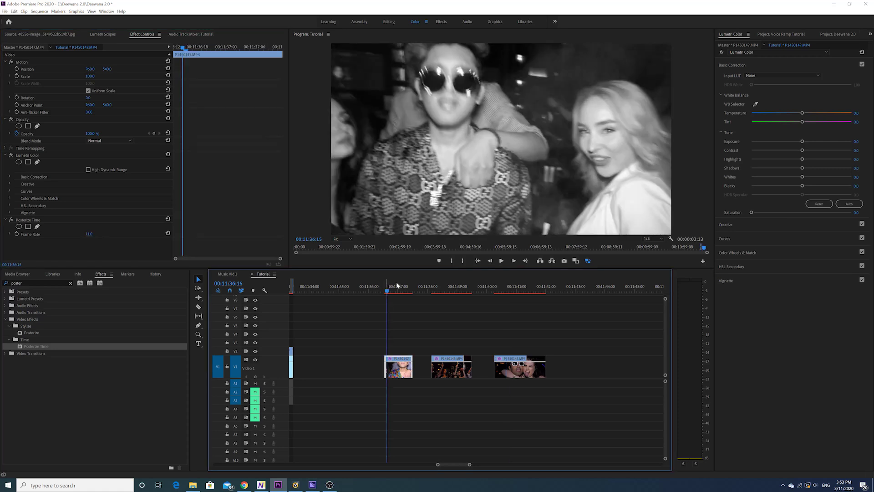
Preview the stuttered first party clip and zoom the timeline
click(503, 261)
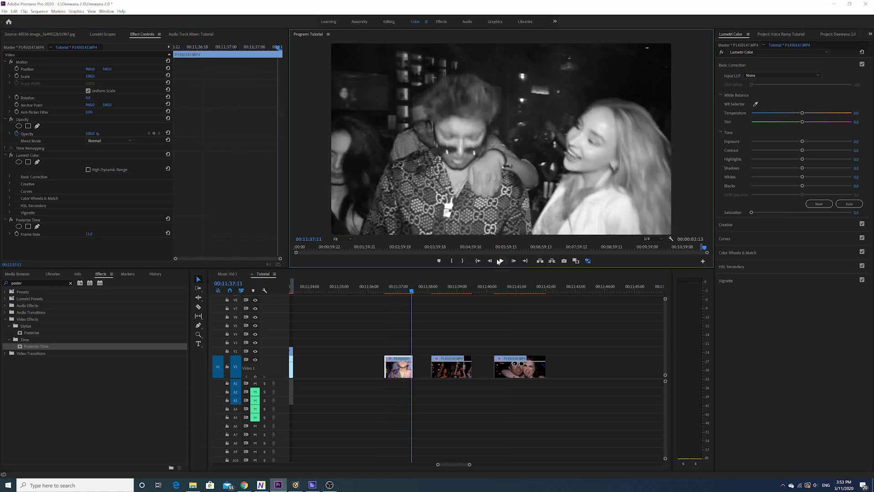
click(386, 291)
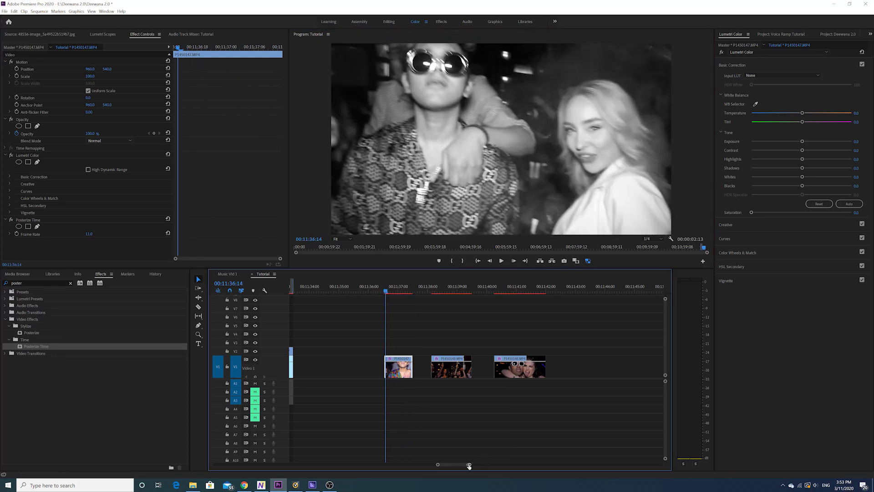
drag(469, 465, 455, 481)
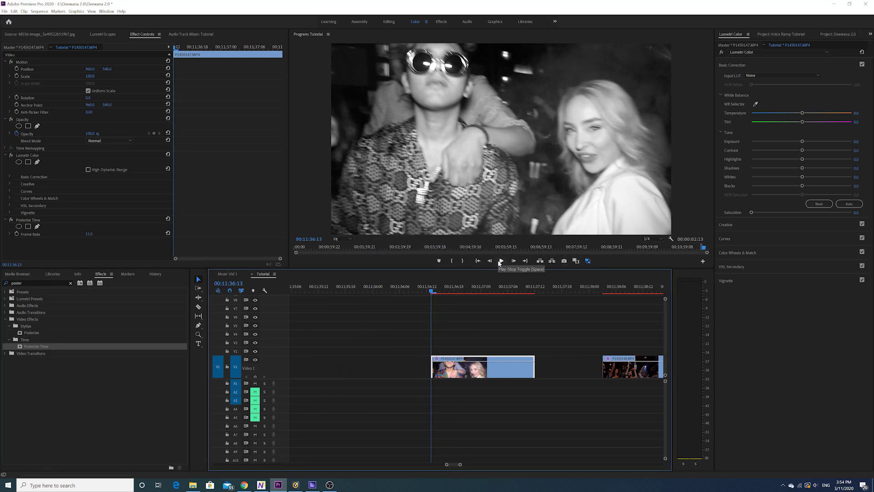
Split the first party clip with the Razor tool at 00:11:37:02
click(500, 260)
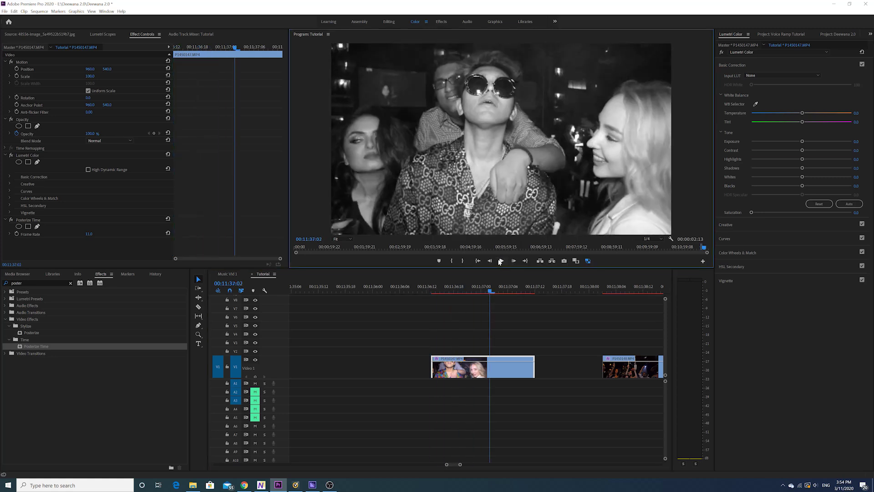
click(499, 260)
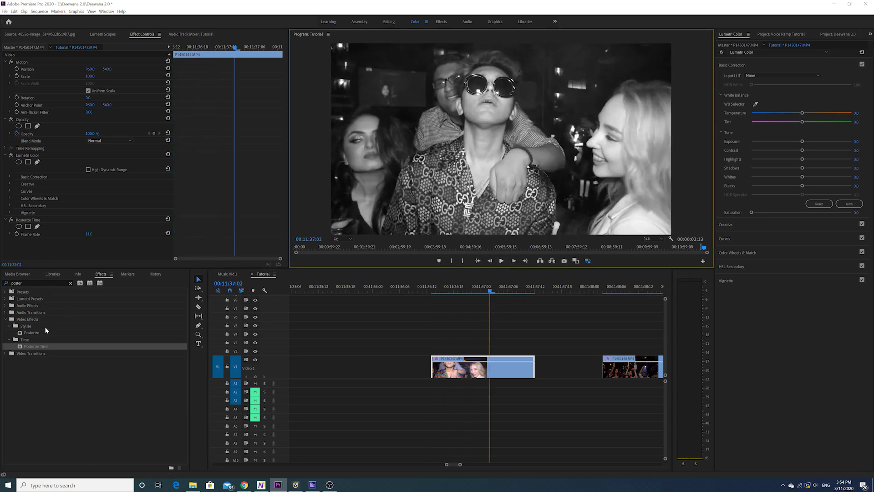
click(197, 307)
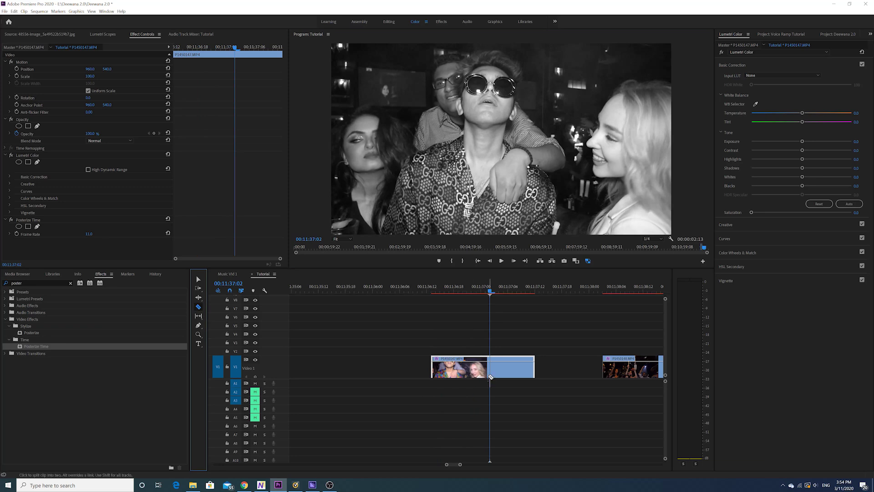
click(490, 376)
click(198, 279)
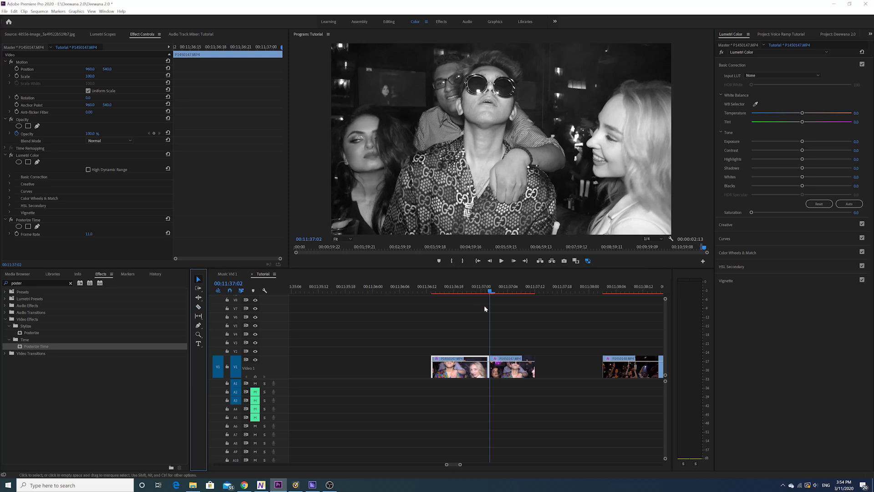
Reverse the second clip piece's speed and preview the resulting boomerang
right_click(510, 370)
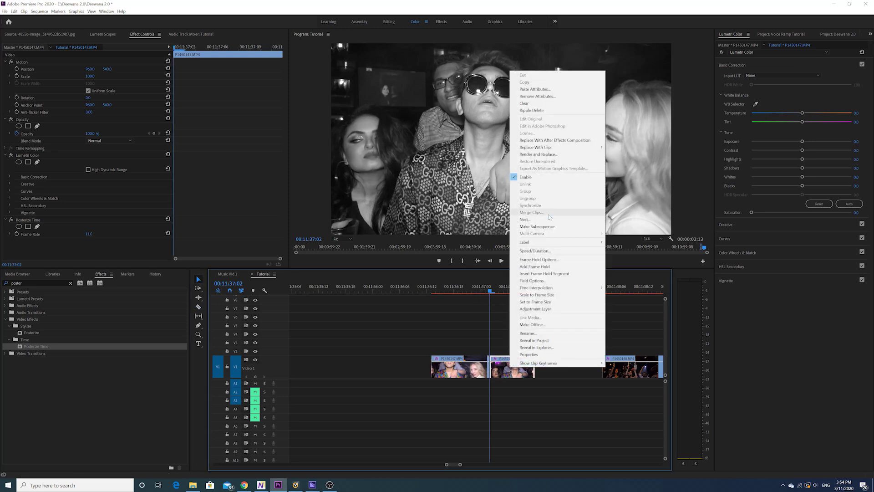
click(546, 250)
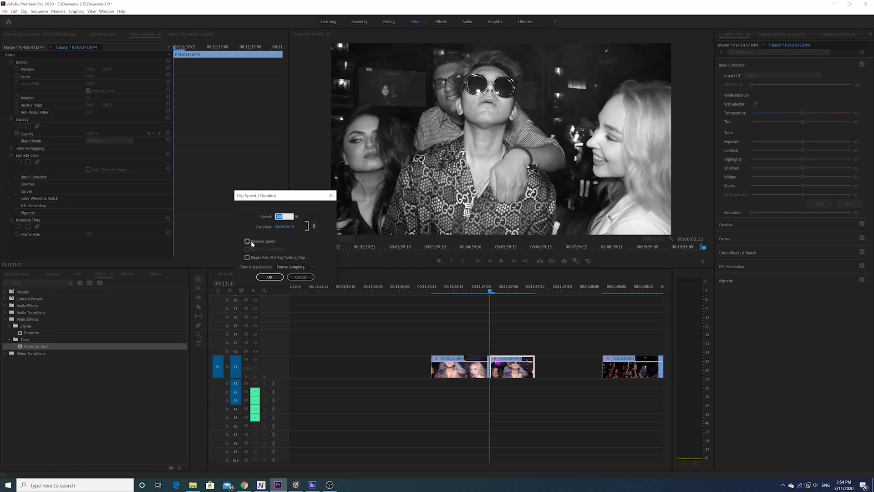
click(269, 277)
click(445, 287)
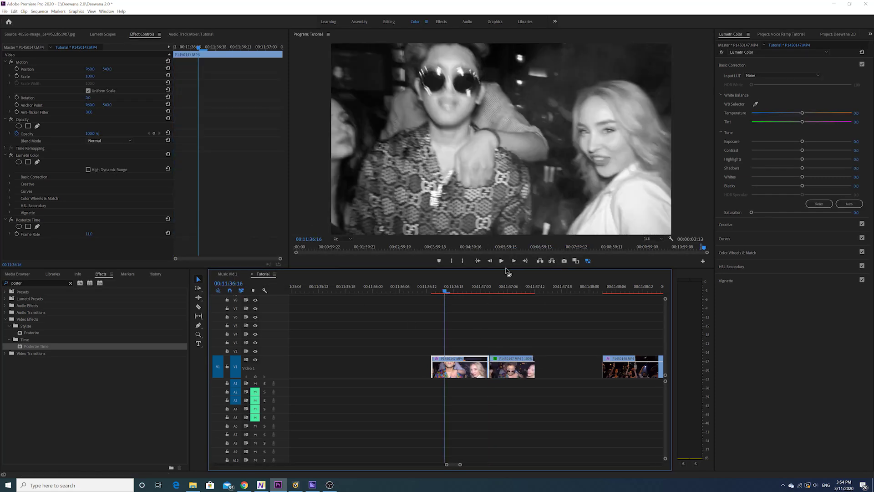
click(501, 261)
click(501, 261)
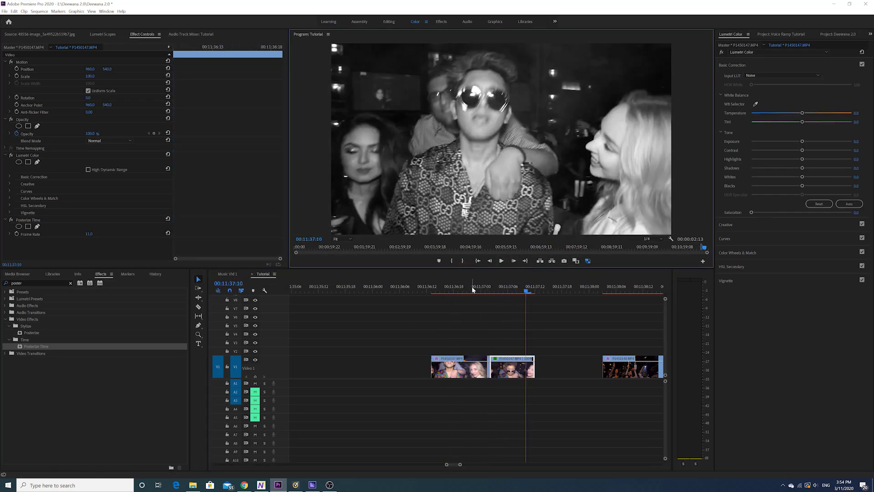
click(485, 286)
drag(487, 286, 494, 314)
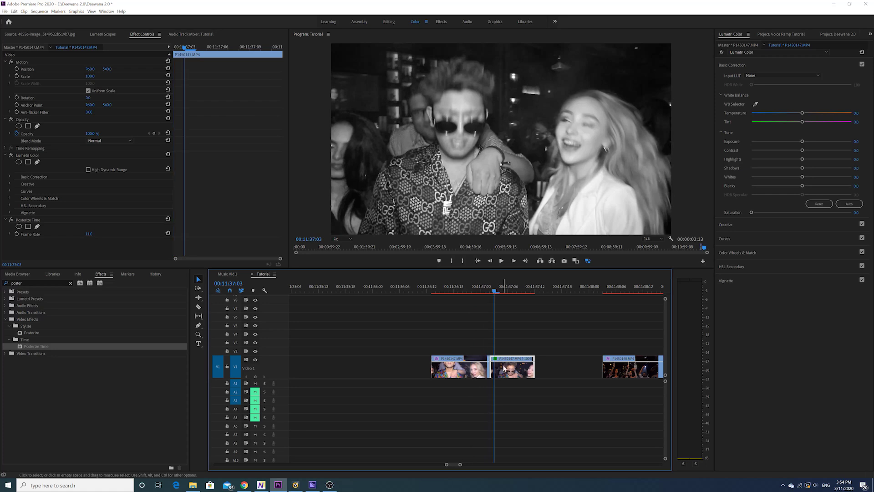
Trim and reposition the clip on V1, then delete the extra second clip
drag(502, 355, 542, 355)
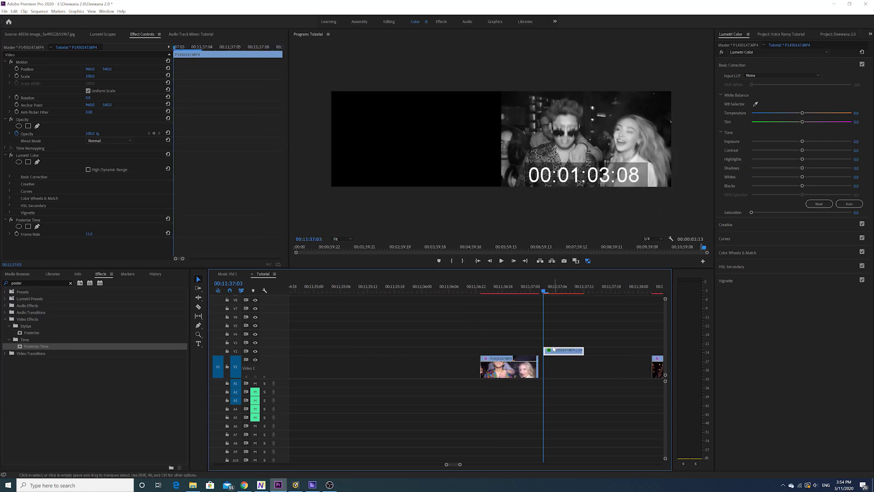
scroll(494, 359, down, 1)
drag(480, 352, 499, 366)
drag(482, 290, 447, 308)
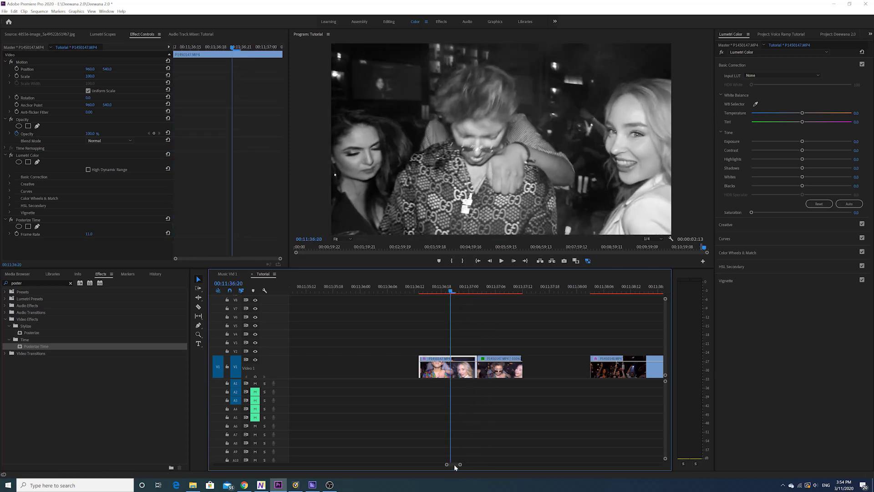
drag(460, 466, 458, 464)
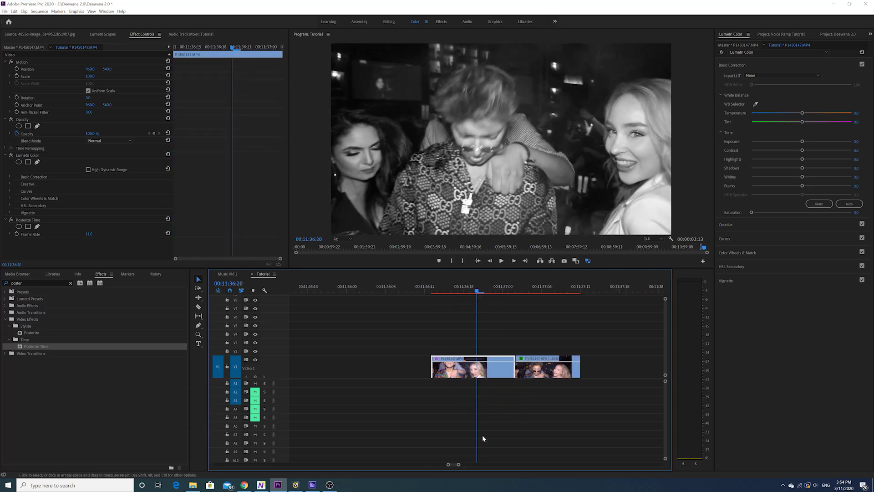
mouse_move(439, 298)
mouse_down()
mouse_move(431, 298)
mouse_move(449, 295)
mouse_up()
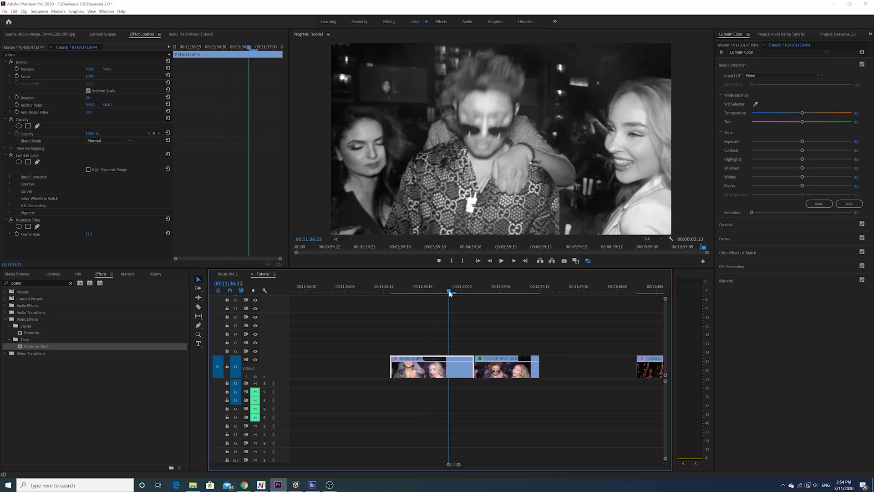
click(495, 371)
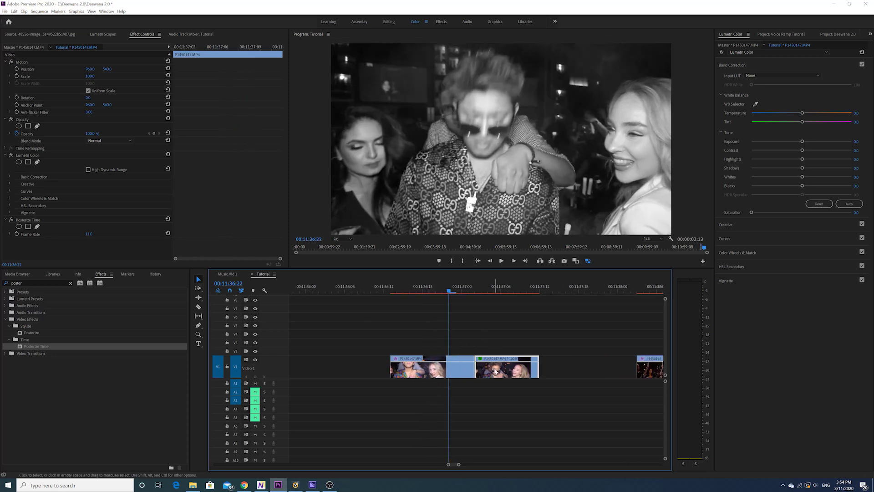
key(Delete)
Nest the remaining clip as Nested Sequence 71
drag(449, 286, 417, 344)
right_click(428, 366)
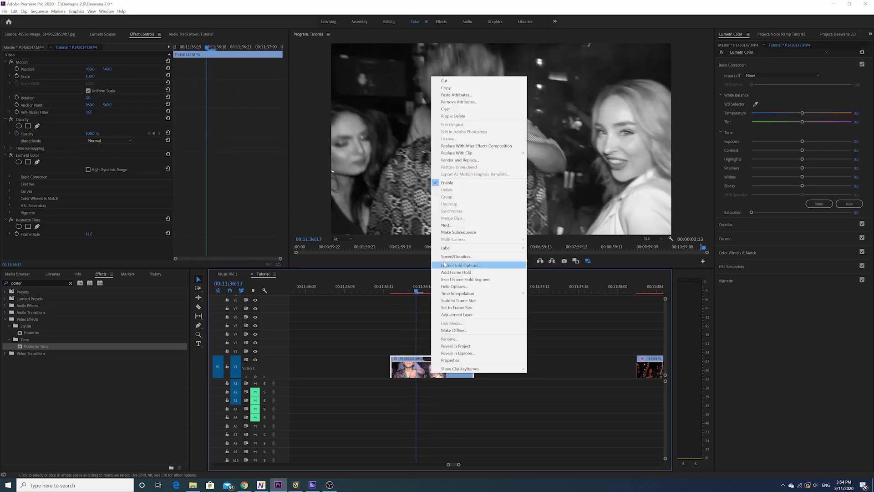
click(457, 226)
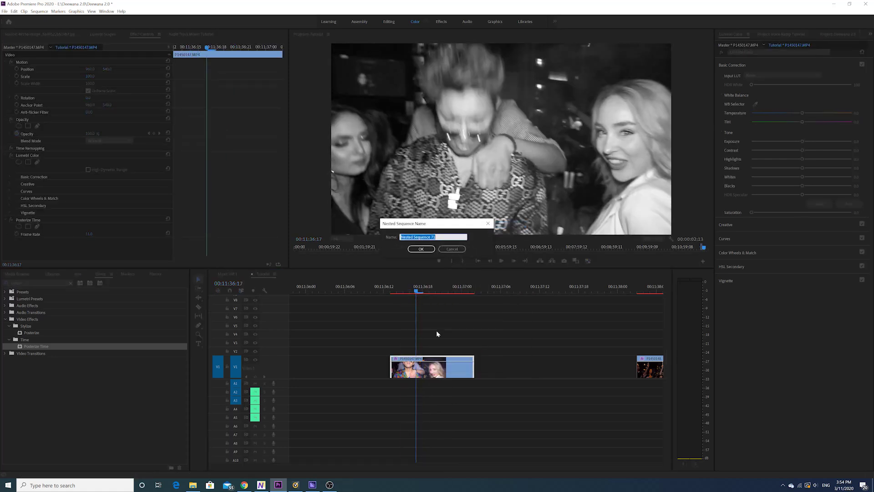
click(421, 249)
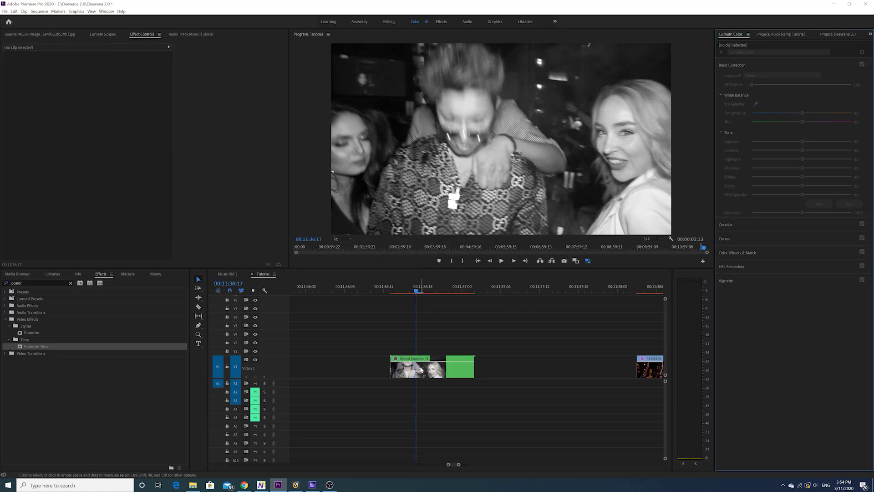
Place a duplicate of Nested Sequence 71 right after the original on V1
drag(421, 370, 508, 355)
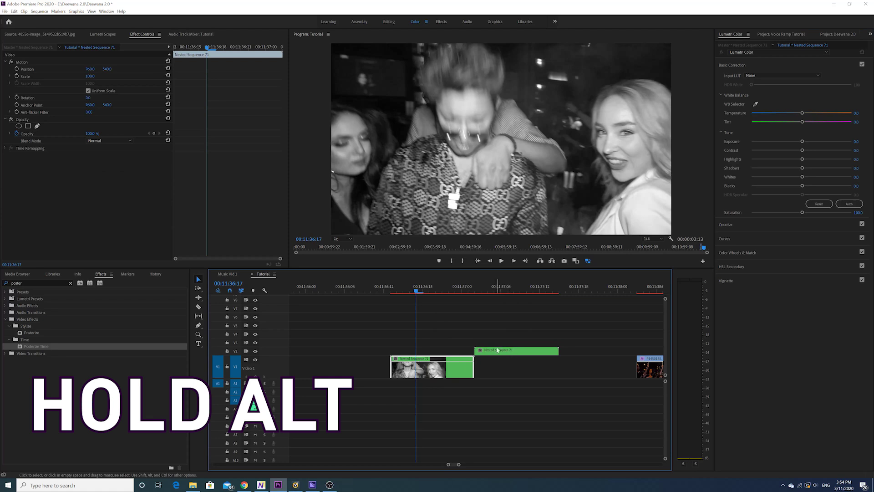
drag(498, 352, 496, 364)
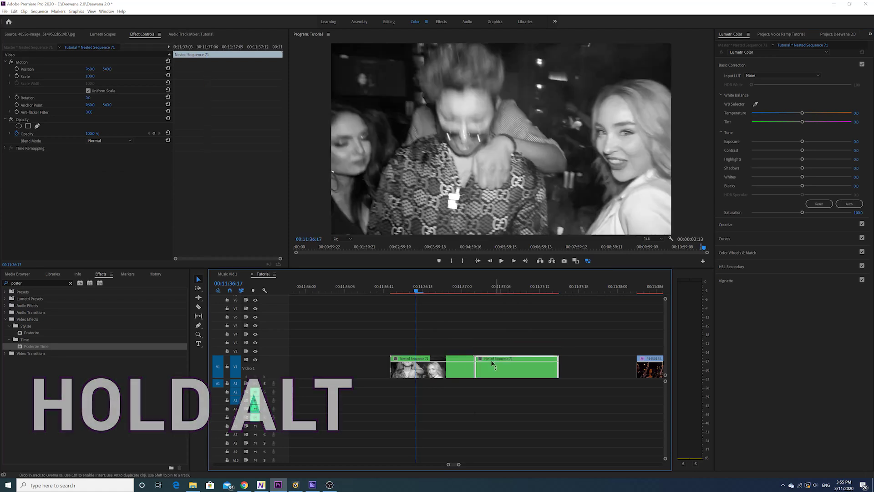
click(400, 292)
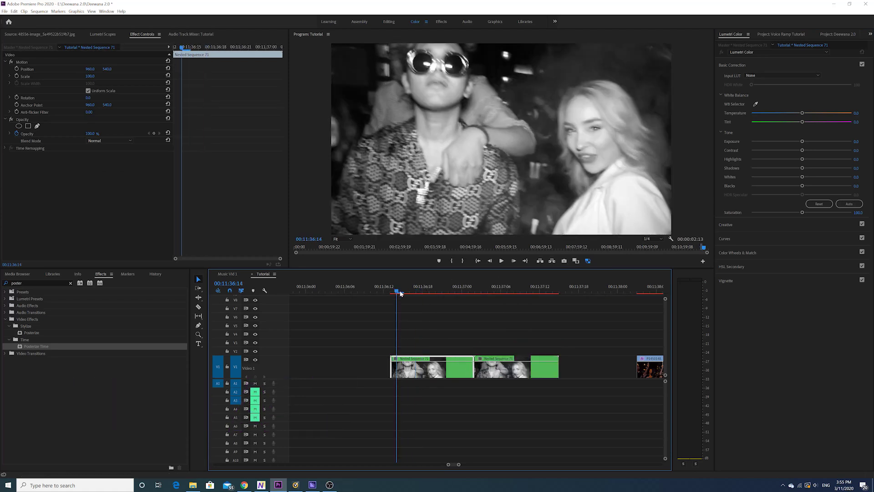
drag(417, 376, 384, 366)
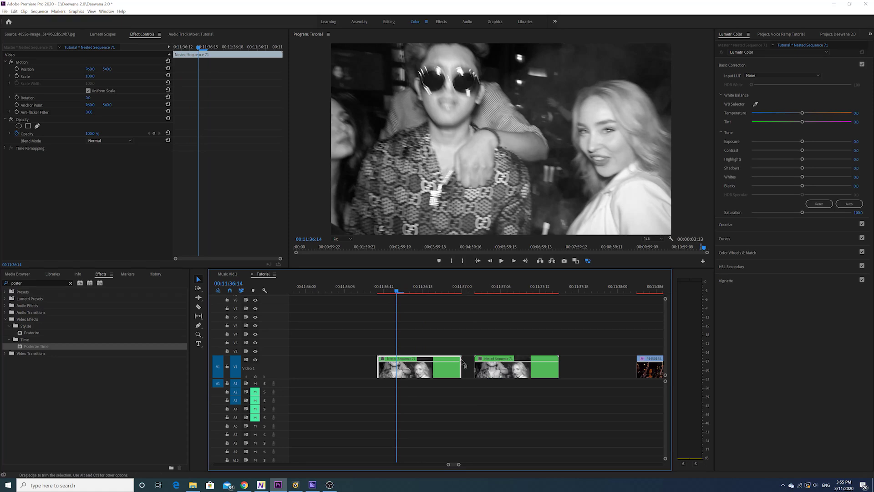
drag(448, 371, 458, 373)
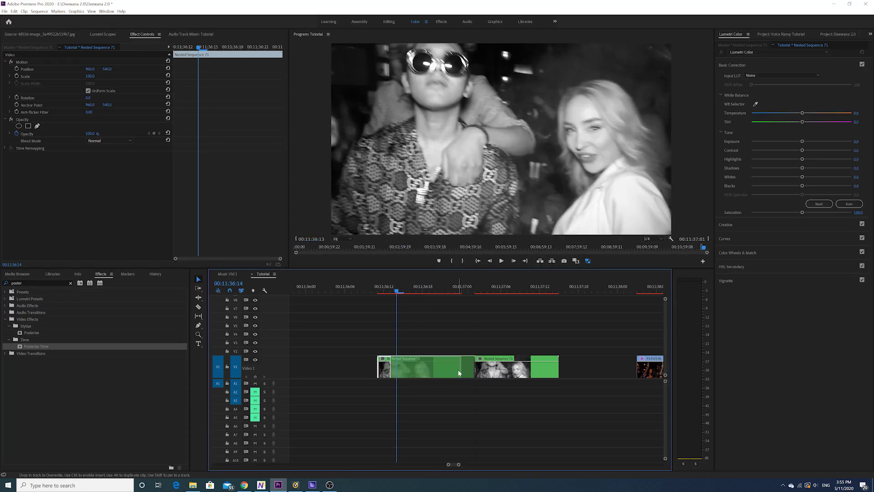
right_click(507, 369)
Give the second Nested Sequence 71 copy Reverse Speed and butt it against the first
click(532, 253)
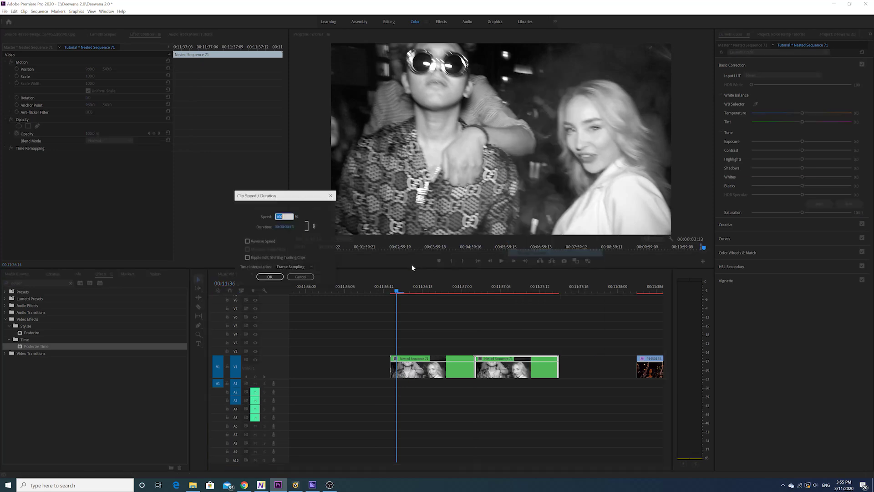
click(269, 277)
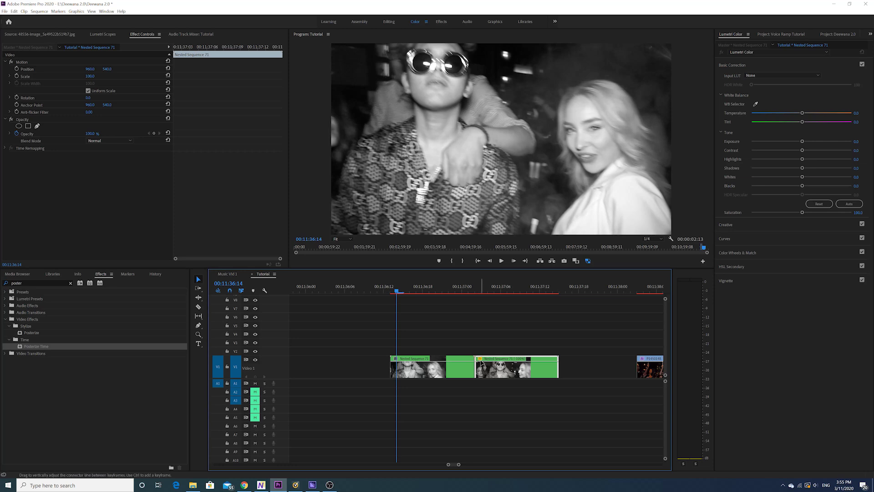
drag(483, 362, 491, 371)
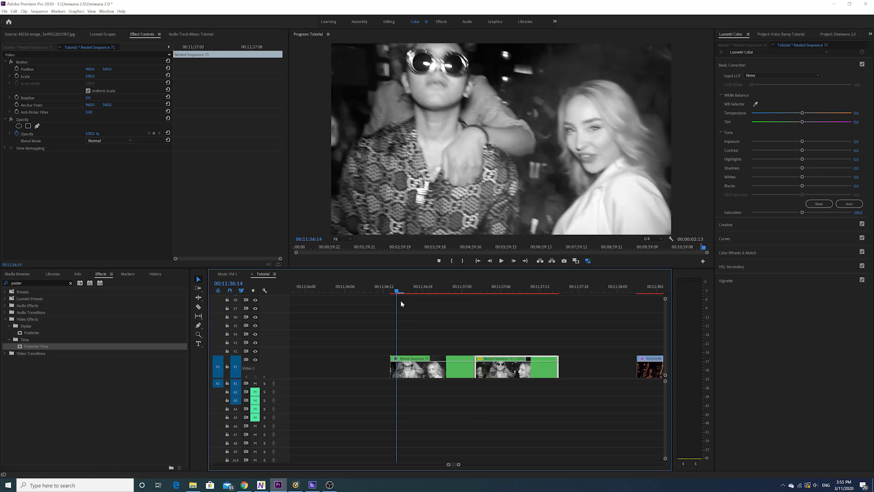
click(409, 287)
drag(409, 288, 390, 289)
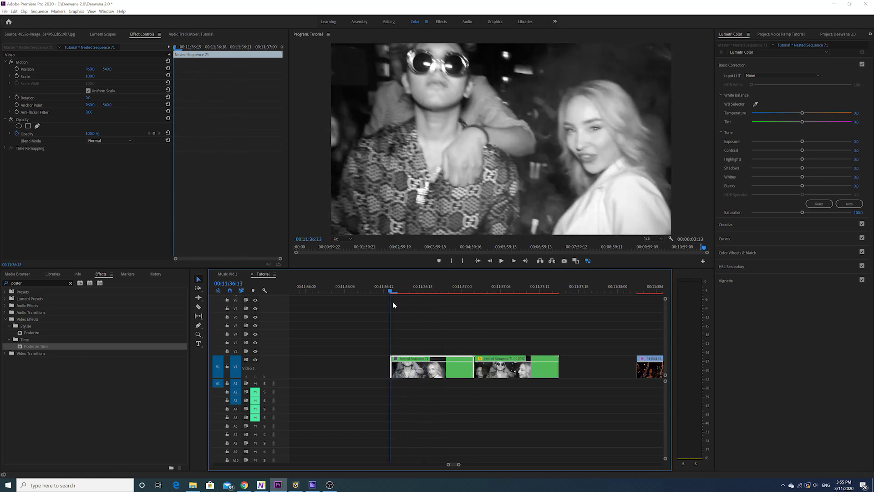
Play back the boomerang loop, checking frame 00:11:37:02
click(501, 261)
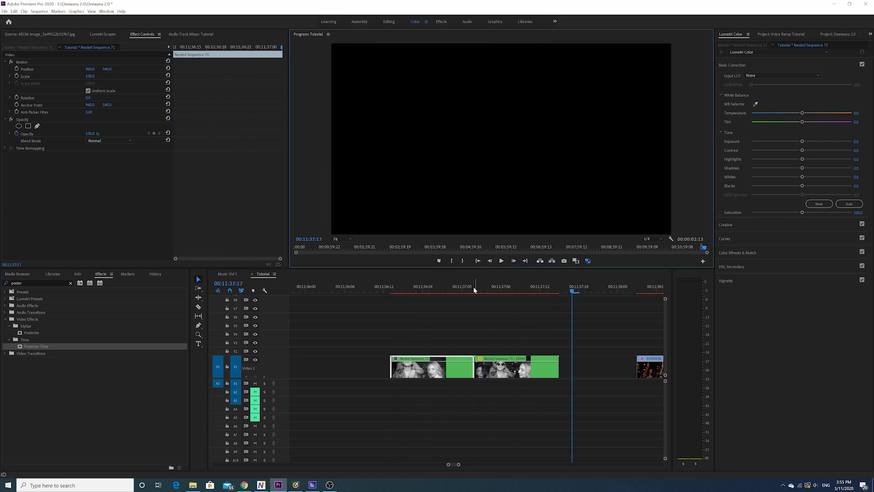
drag(447, 288, 394, 299)
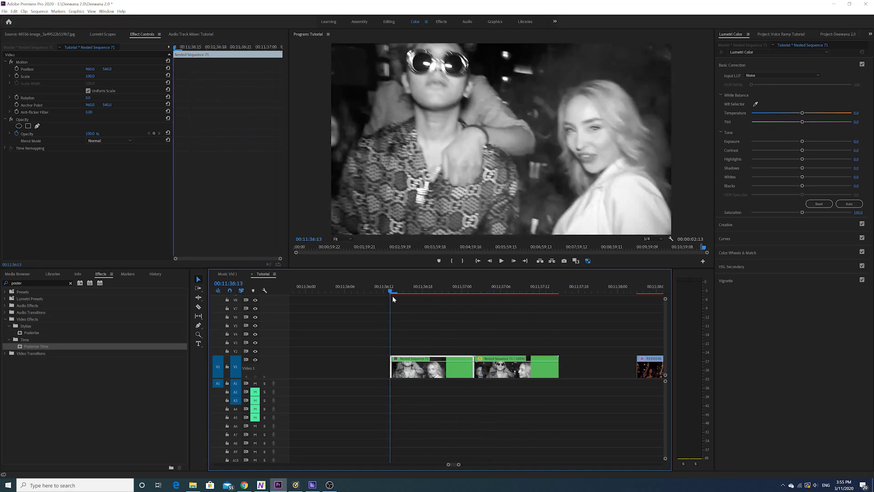
click(501, 261)
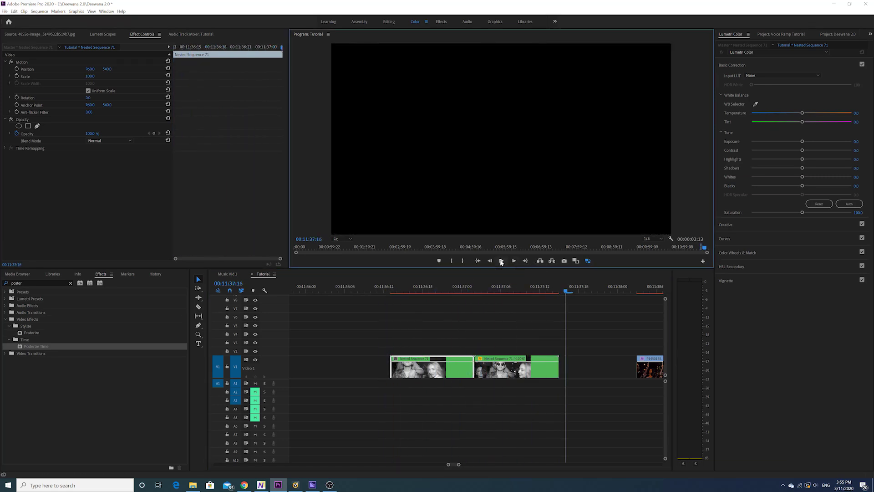
click(455, 288)
scroll(469, 322, down, 6)
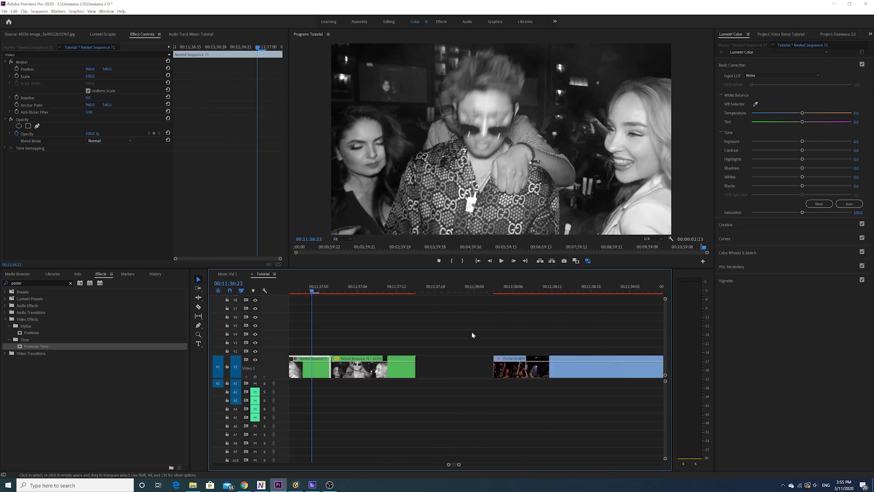
Play P1450148.MP4 and scrub to the 00:11:38:21 cut point
click(412, 292)
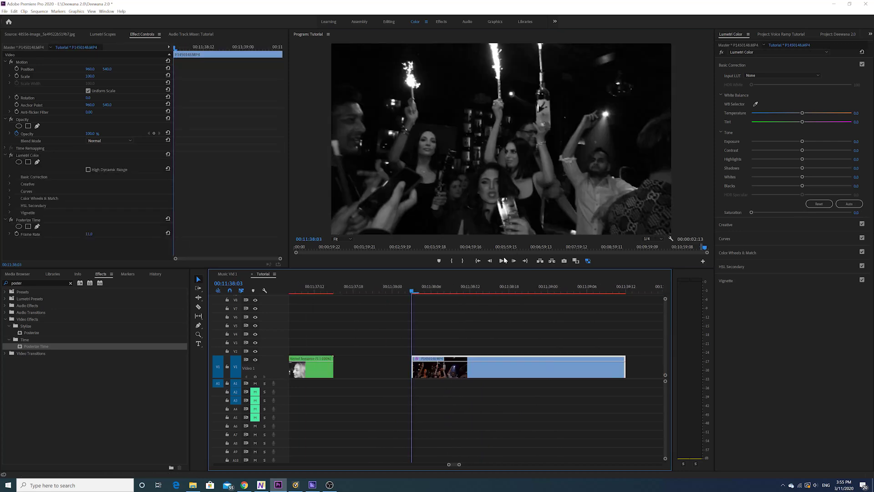
click(503, 261)
click(502, 261)
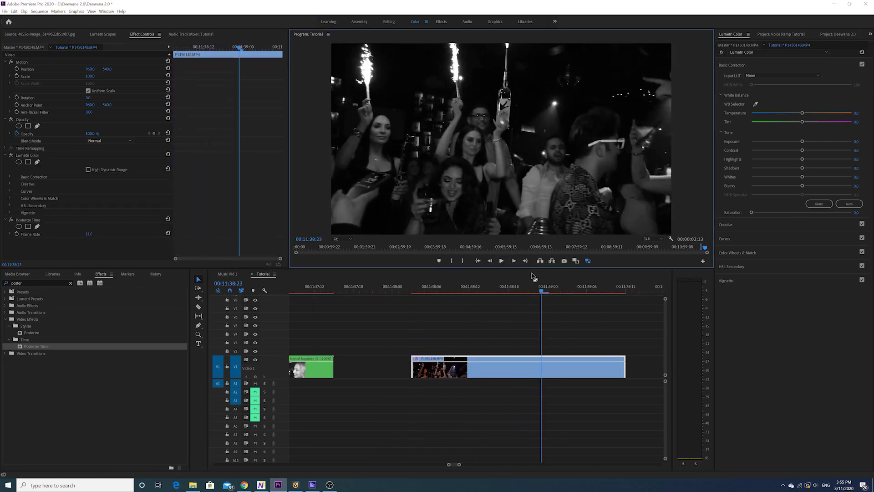
drag(510, 287, 531, 292)
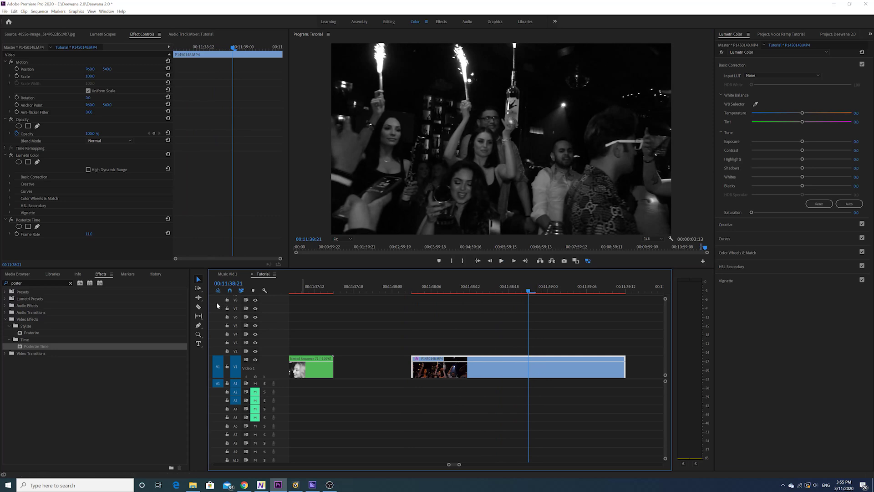
Split P1450148.MP4 at 00:11:38:21 and delete the part after the cut
click(199, 307)
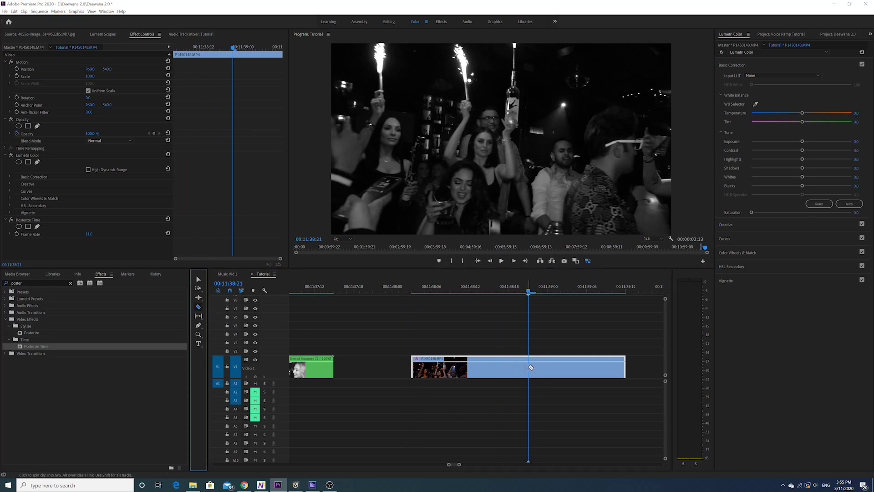
click(530, 368)
click(198, 279)
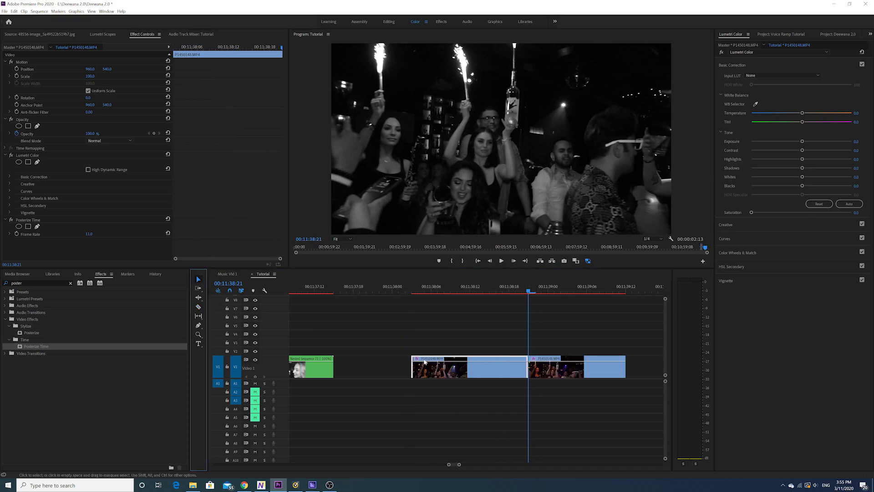
click(560, 370)
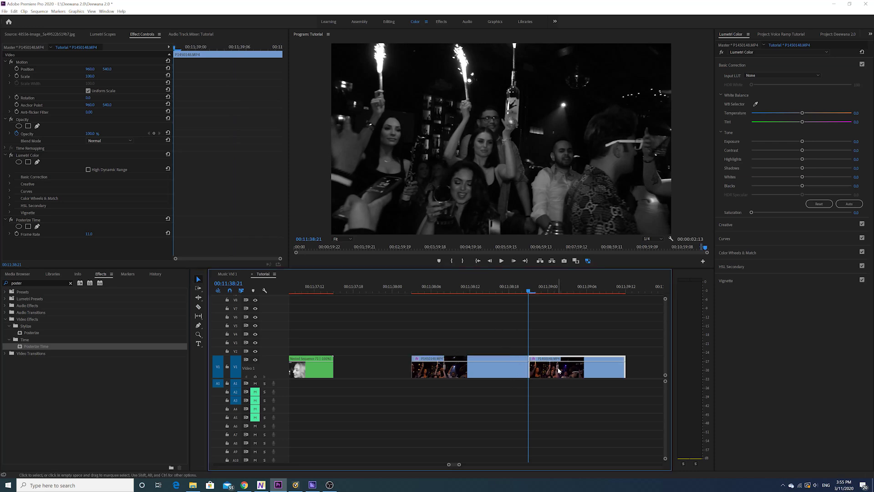
key(Delete)
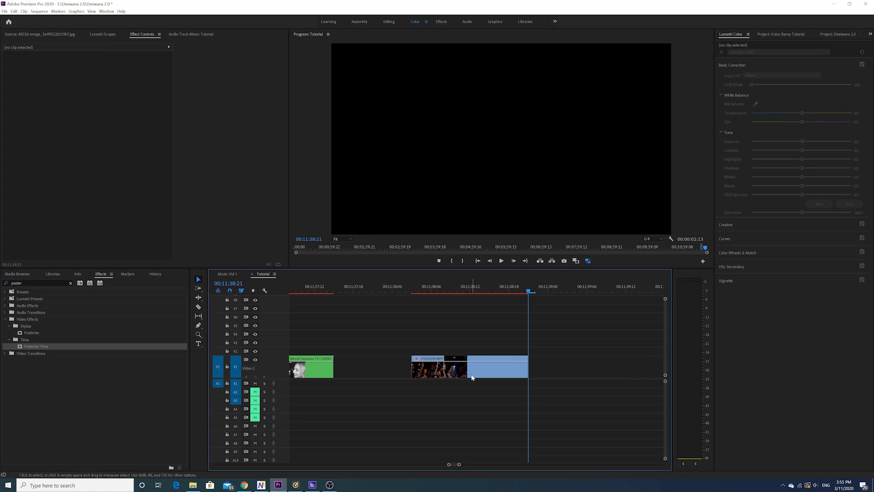
right_click(473, 369)
Nest the sparkler clip as Nested Sequence 72 and place a copy after it
click(491, 223)
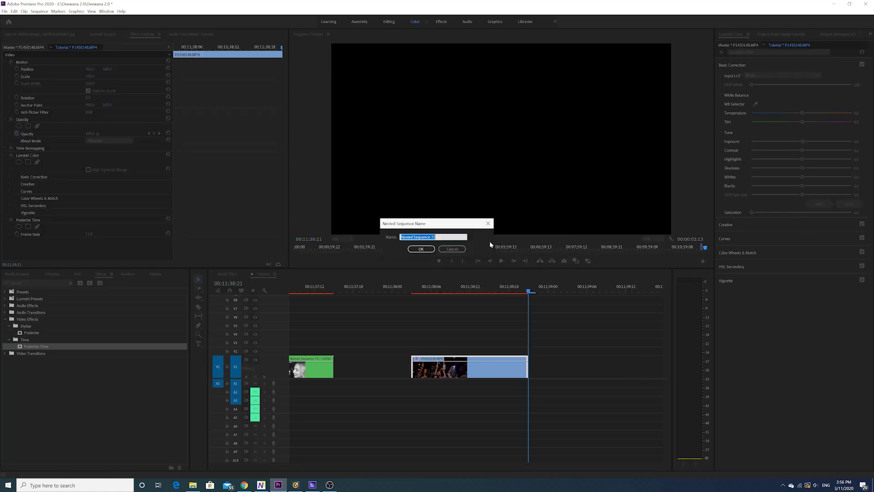
click(421, 249)
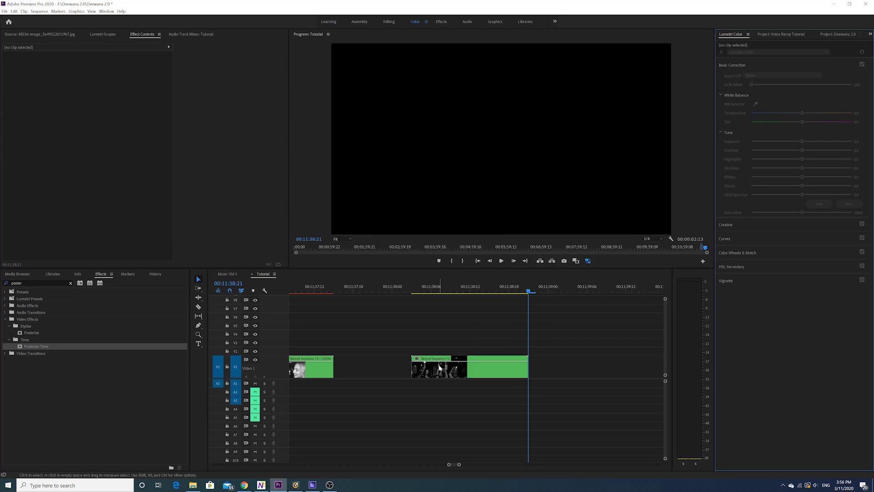
drag(439, 366, 555, 366)
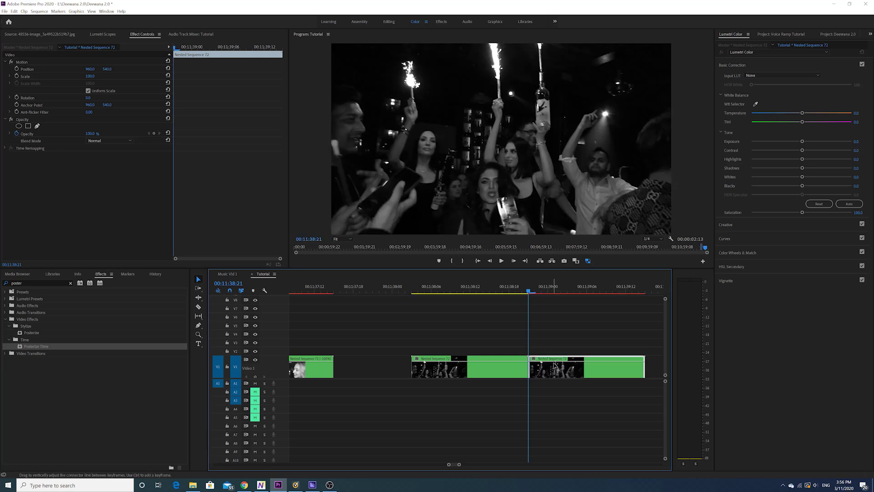
Set the copy to Reverse Speed and play back the sparkler boomerang loop
right_click(553, 371)
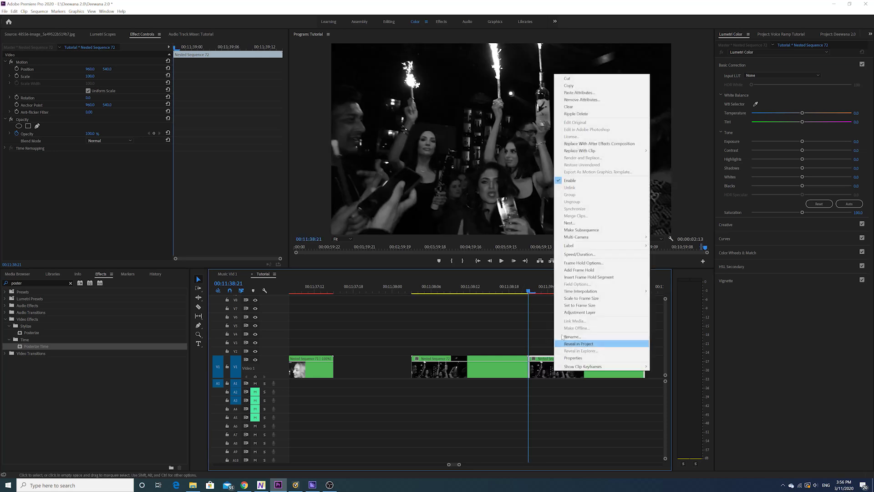
click(579, 254)
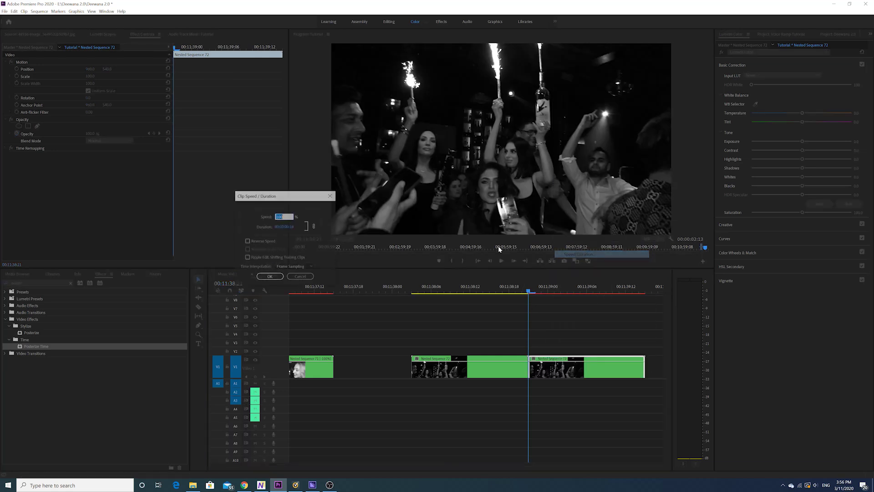
click(248, 241)
click(269, 276)
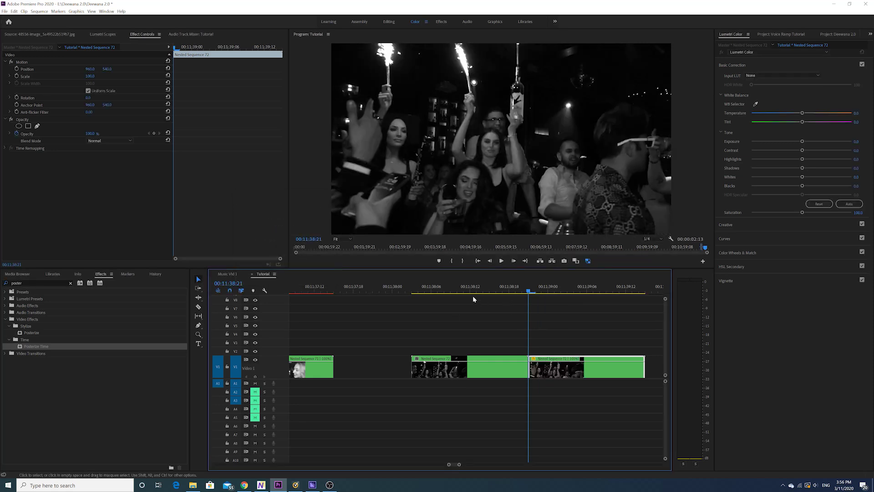
key(Up)
click(501, 260)
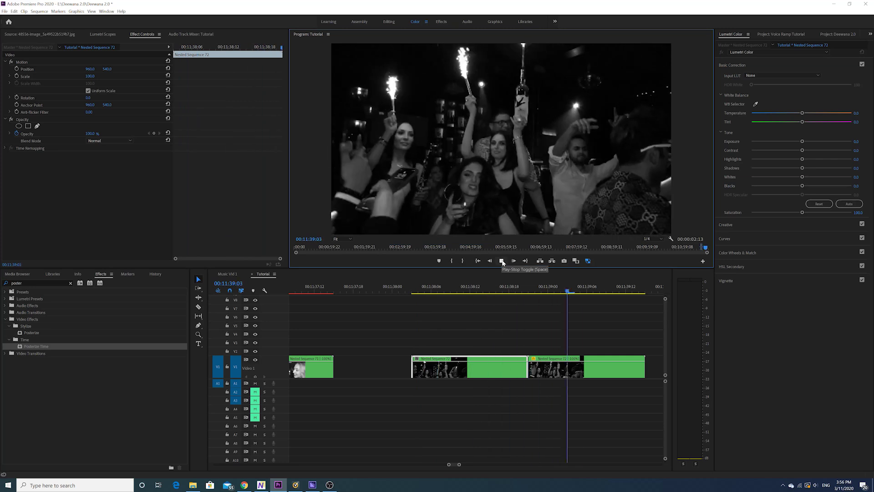
click(438, 435)
drag(460, 466, 465, 467)
scroll(484, 429, down, 2)
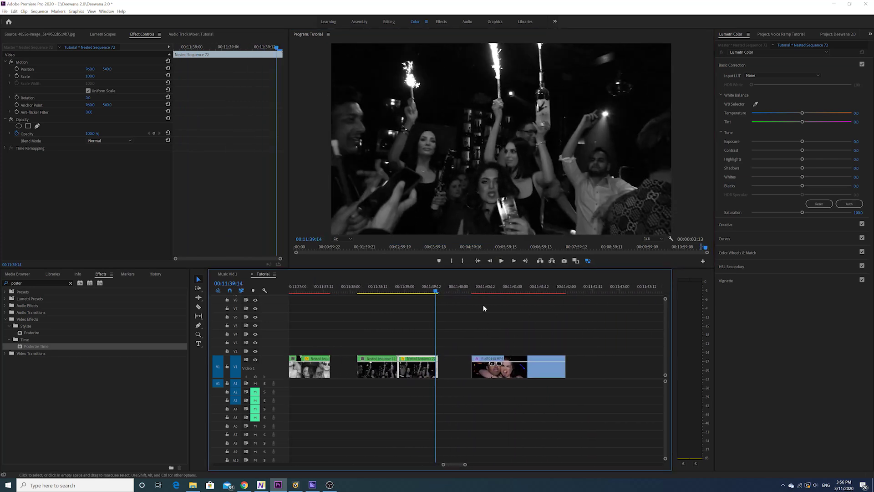
mouse_move(483, 291)
mouse_down()
mouse_move(494, 291)
mouse_move(471, 298)
mouse_up()
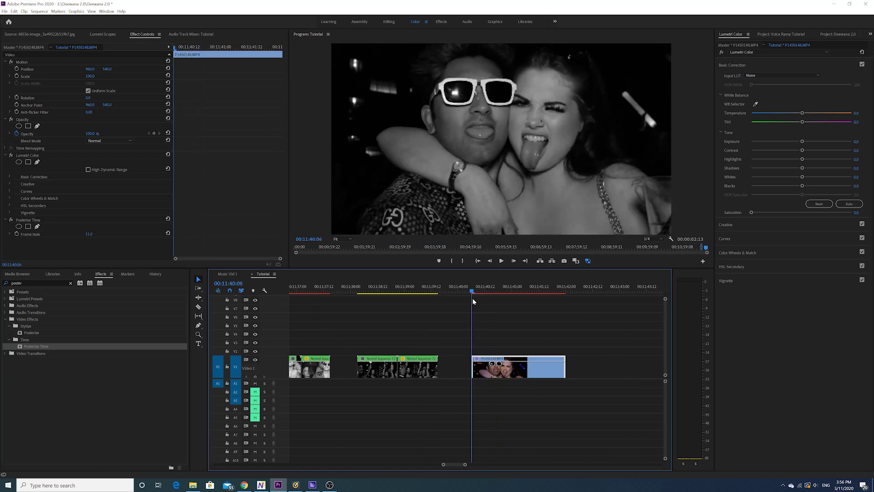
click(501, 260)
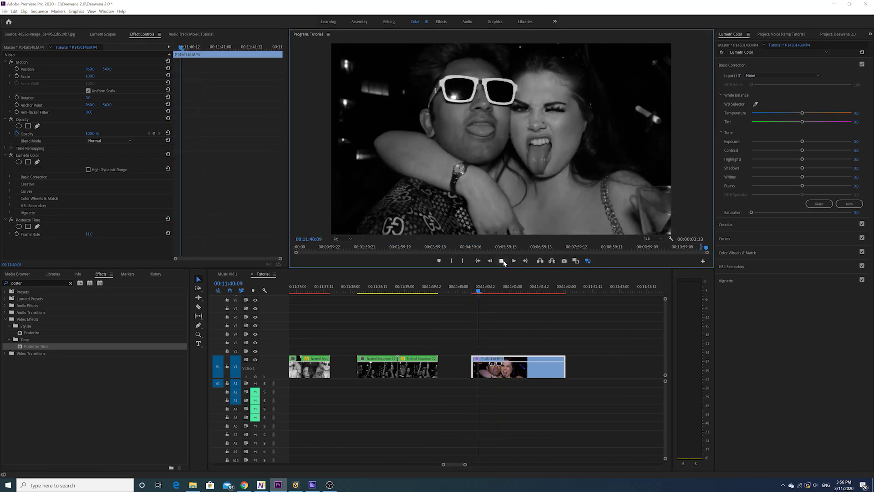
click(503, 261)
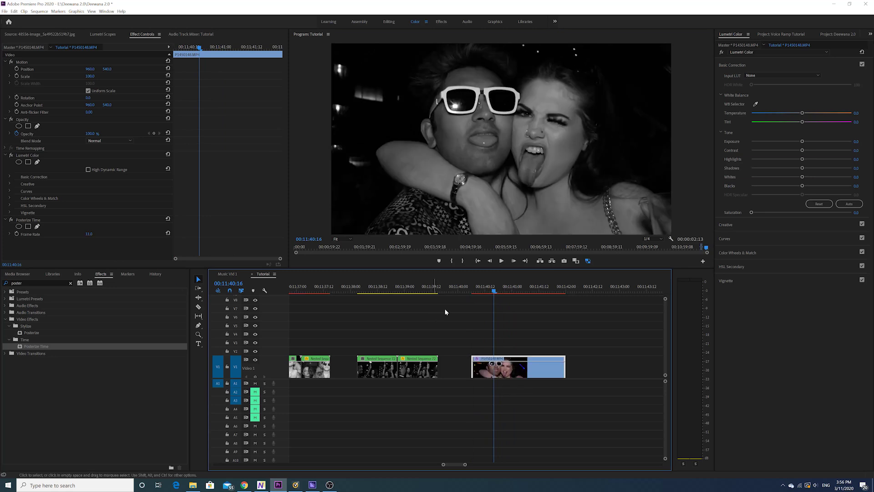
drag(491, 287, 474, 302)
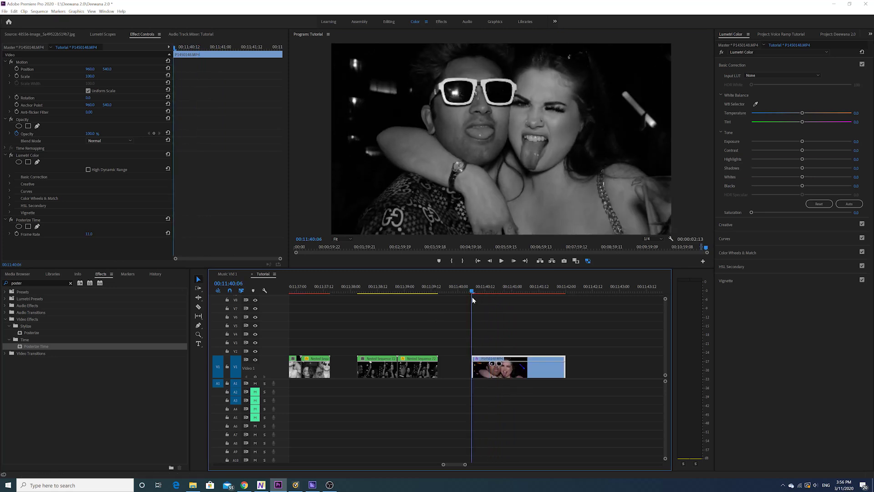
click(493, 260)
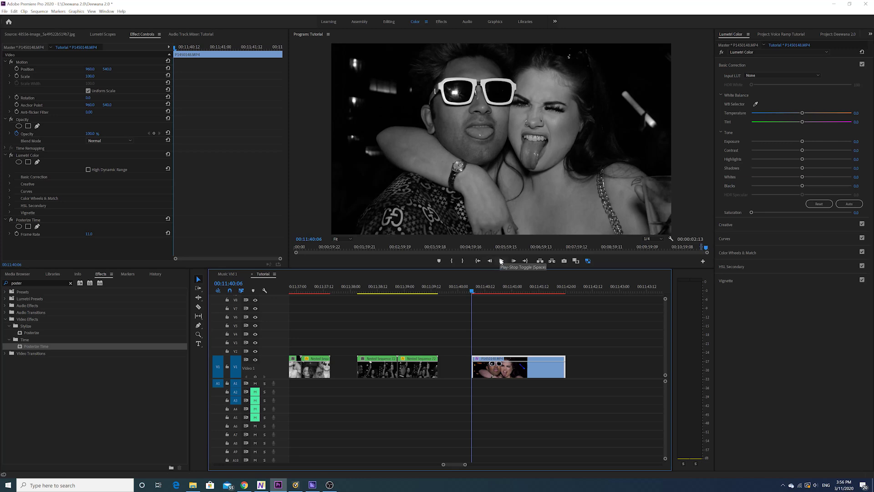
click(501, 261)
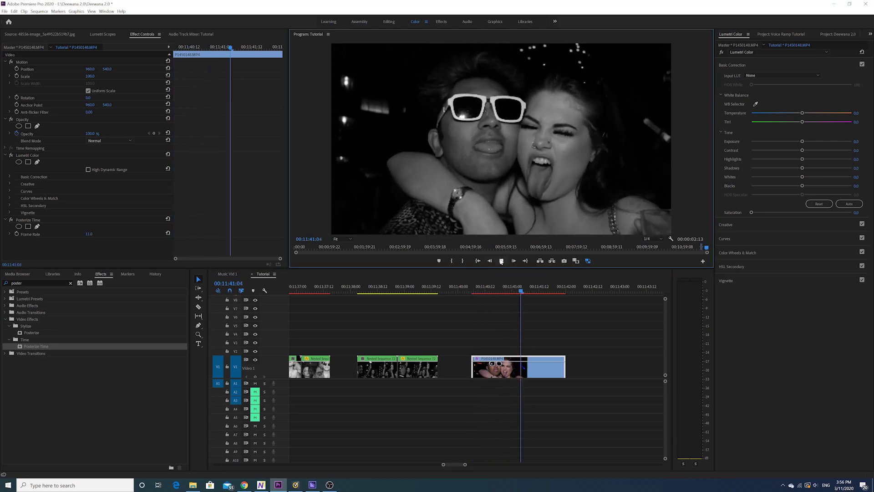
drag(468, 287, 517, 288)
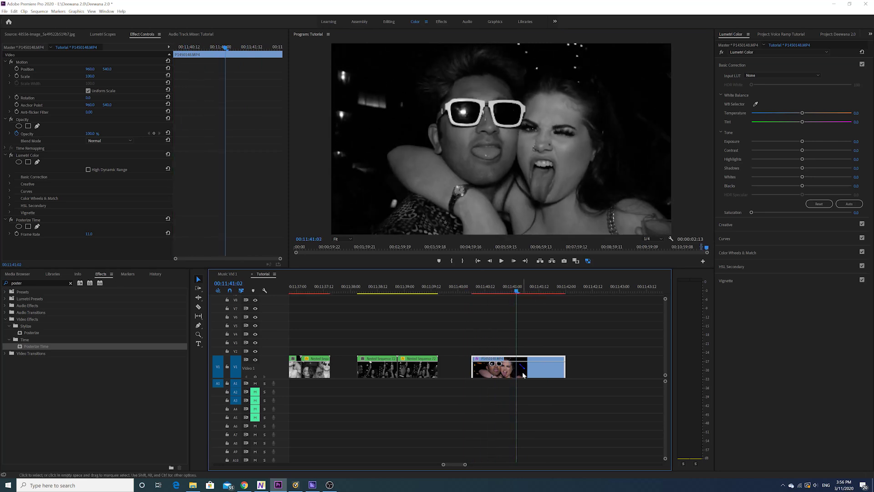
Split the sunglasses clip at 00:11:41:02 and delete its tail
click(198, 306)
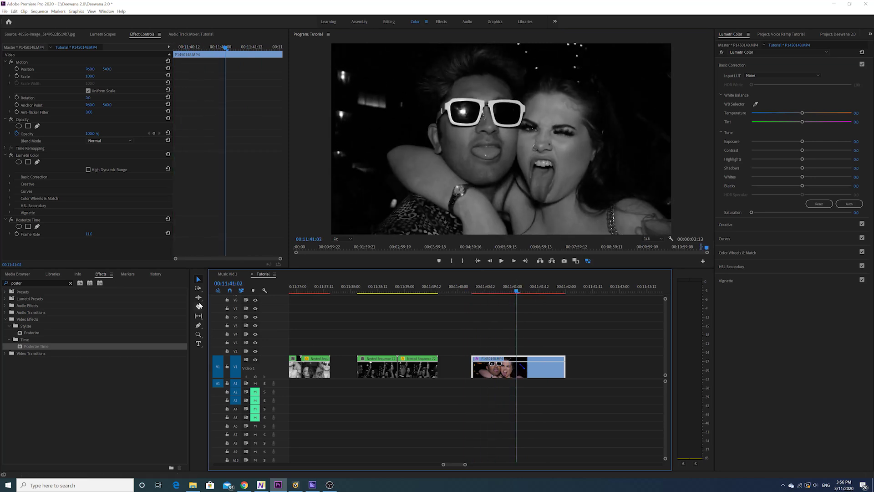
click(517, 371)
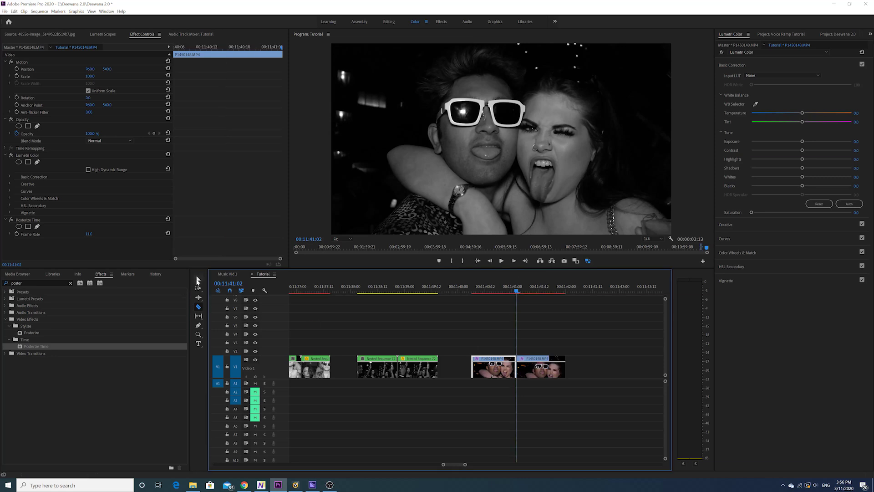
click(198, 280)
click(533, 373)
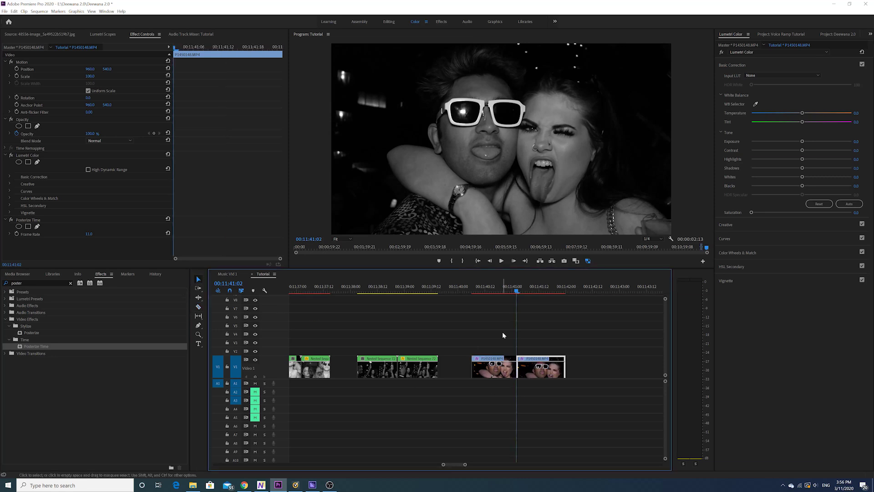
key(Delete)
Nest the trimmed sunglasses clip as Nested Sequence 73 and place a copy after it
right_click(491, 370)
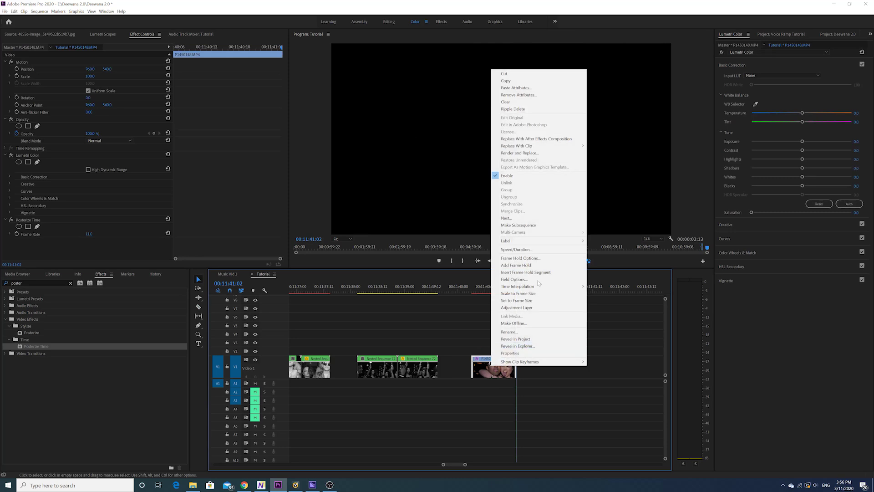
click(515, 222)
click(421, 249)
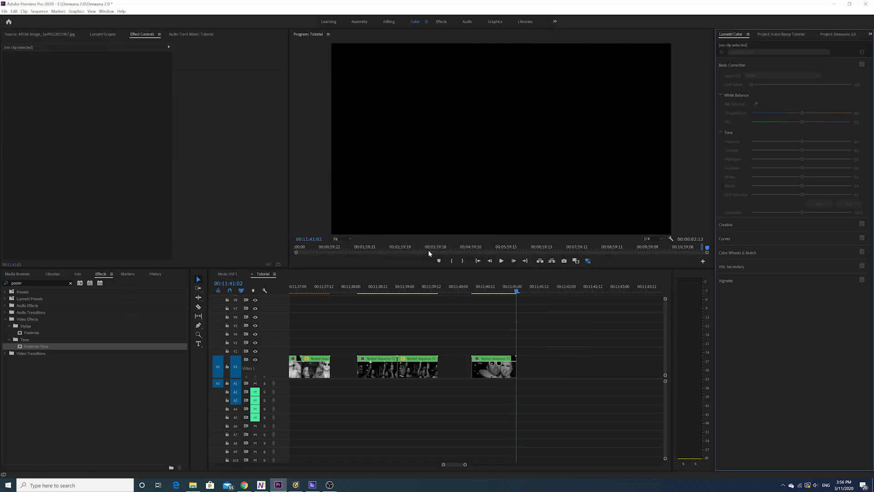
drag(493, 367, 533, 367)
Set the Nested Sequence 73 copy to Reverse Speed
right_click(535, 366)
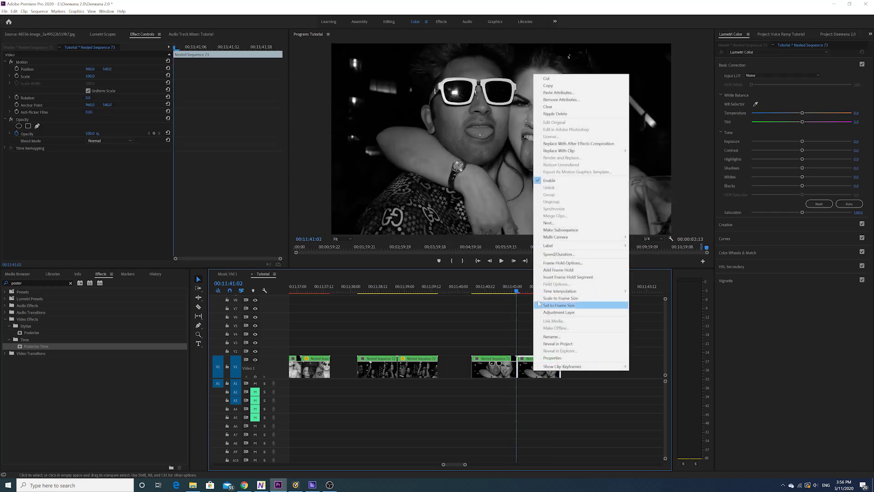
click(558, 254)
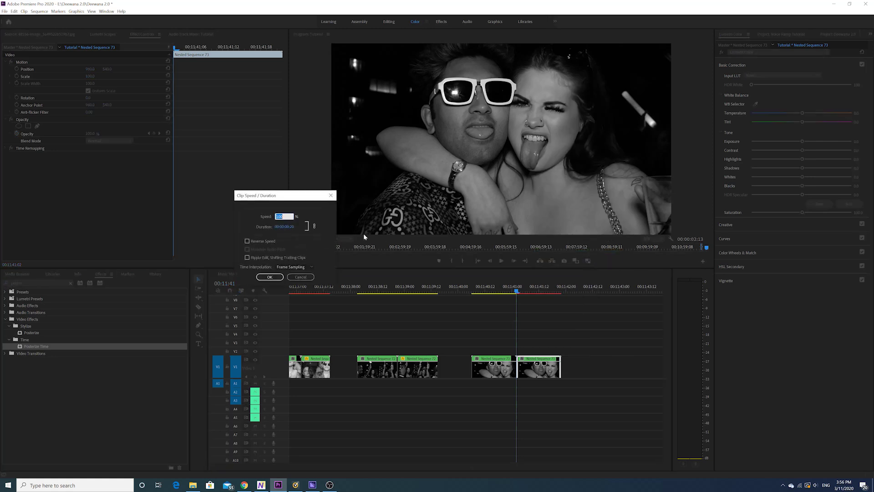
click(269, 241)
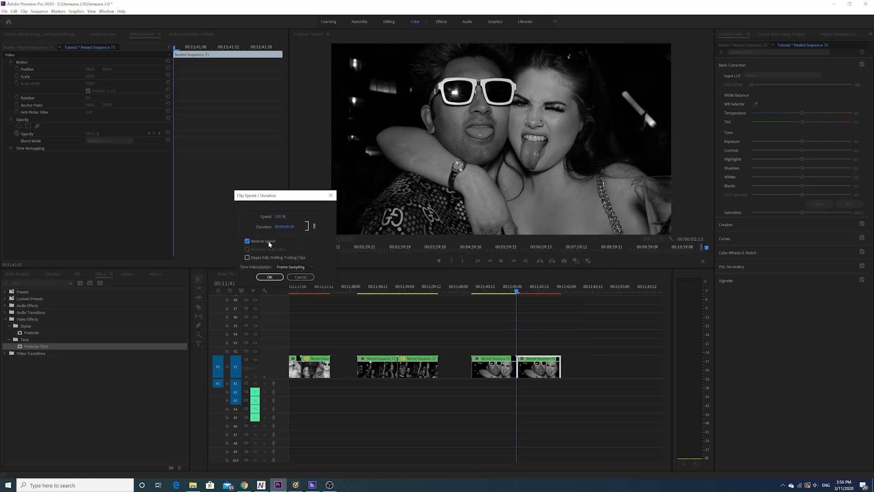
click(271, 277)
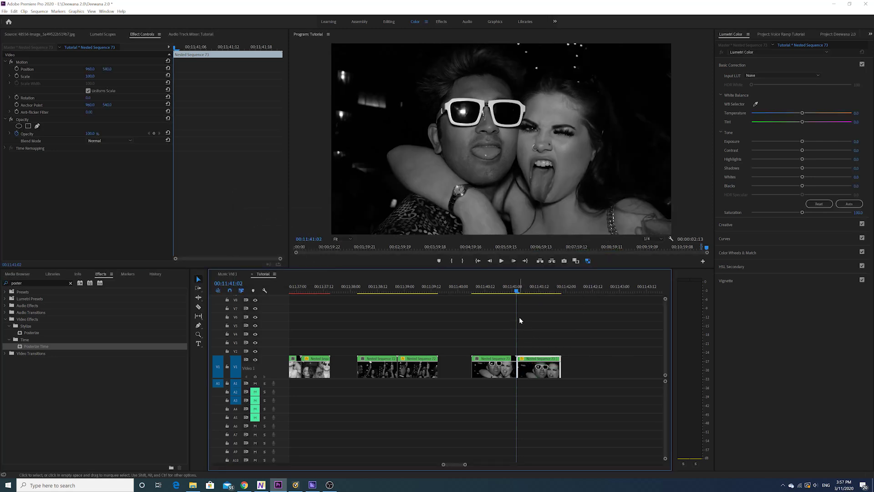
Play back the sunglasses boomerang from 00:11:40:11
key(Up)
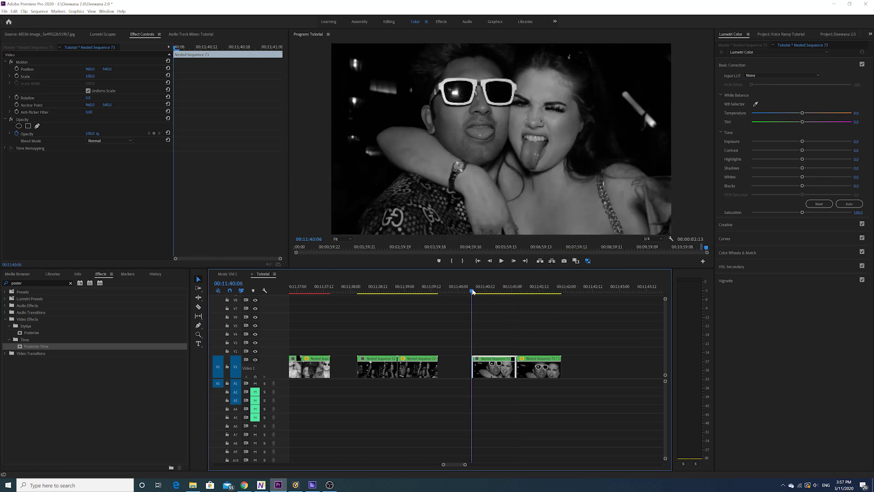
click(502, 261)
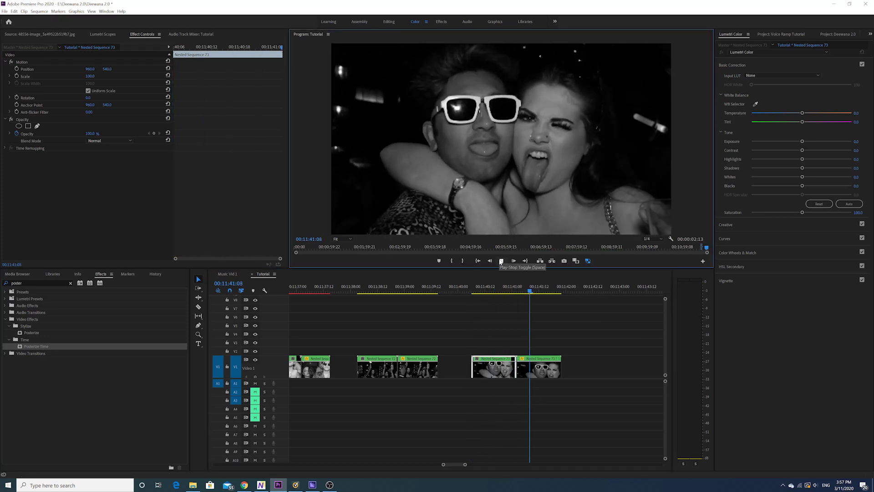
click(478, 288)
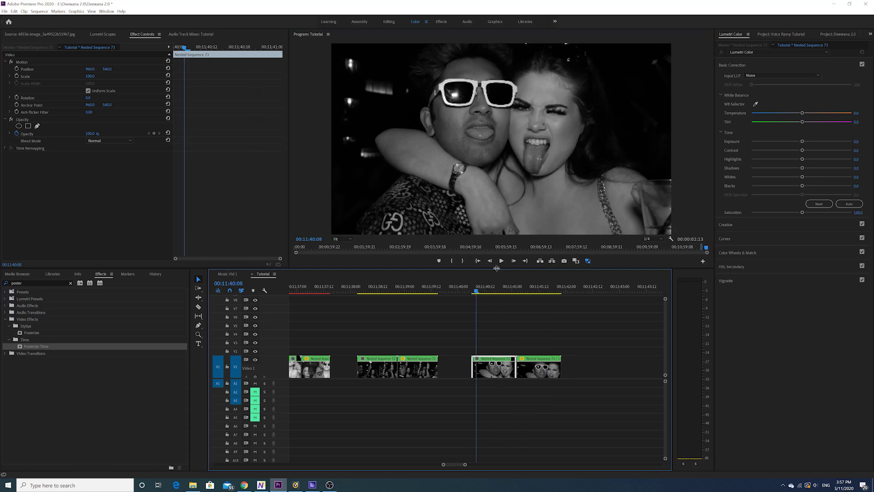
click(501, 261)
click(501, 260)
Jump back to the first party clip and play its boomerang loop from 00:11:36:13
scroll(460, 346, up, 3)
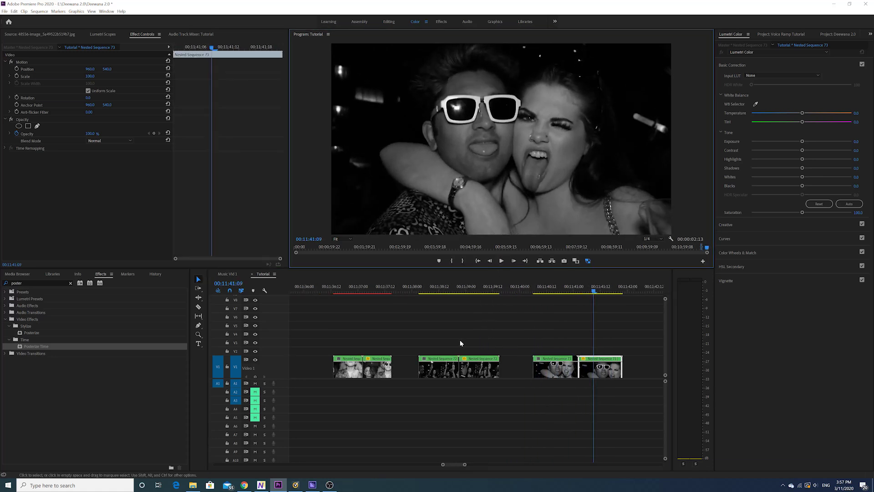
click(360, 289)
click(501, 260)
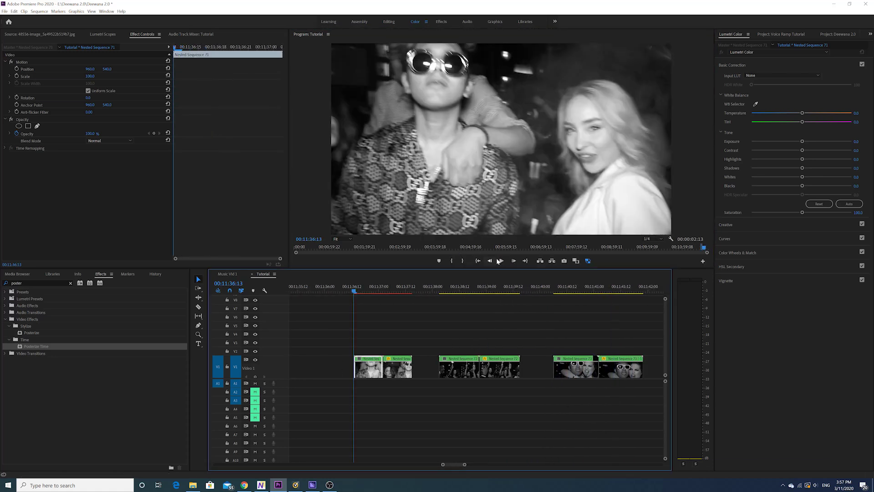
click(502, 260)
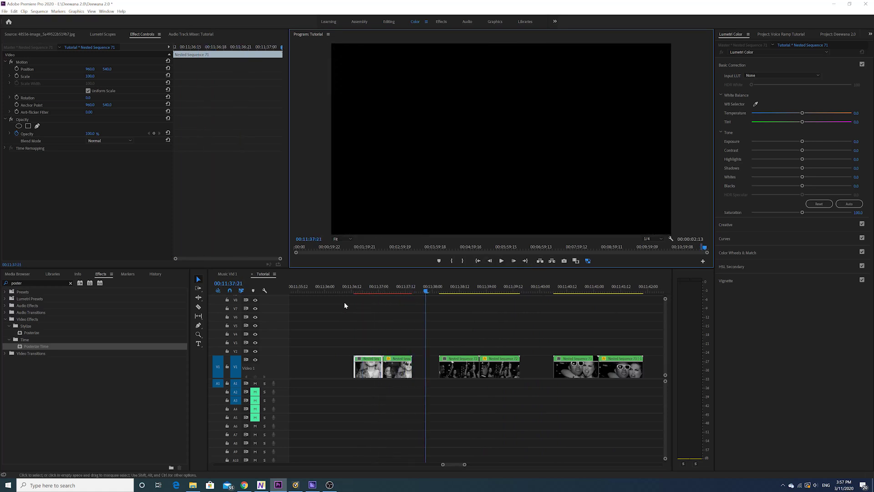
click(354, 291)
click(501, 260)
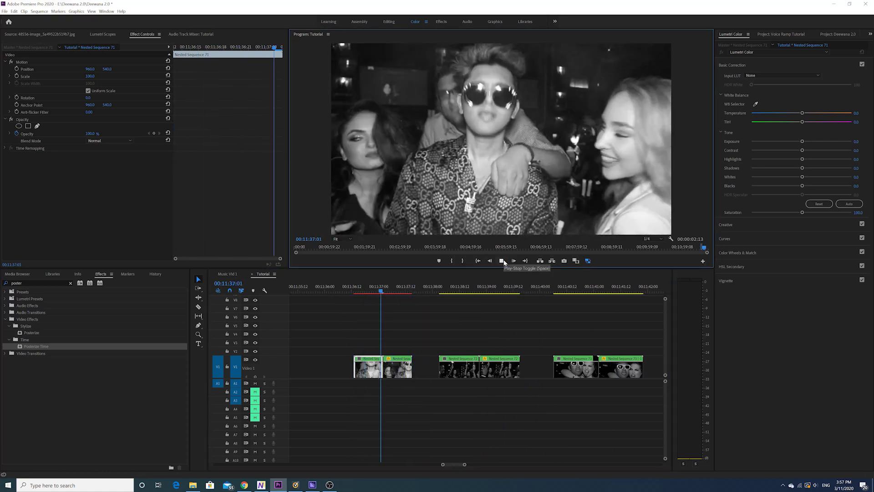
click(502, 260)
Scrub to 00:11:37:02, replay the first loop, and zoom in on the first clip pair
mouse_move(370, 286)
mouse_down()
mouse_move(384, 286)
mouse_move(356, 286)
mouse_up()
click(502, 260)
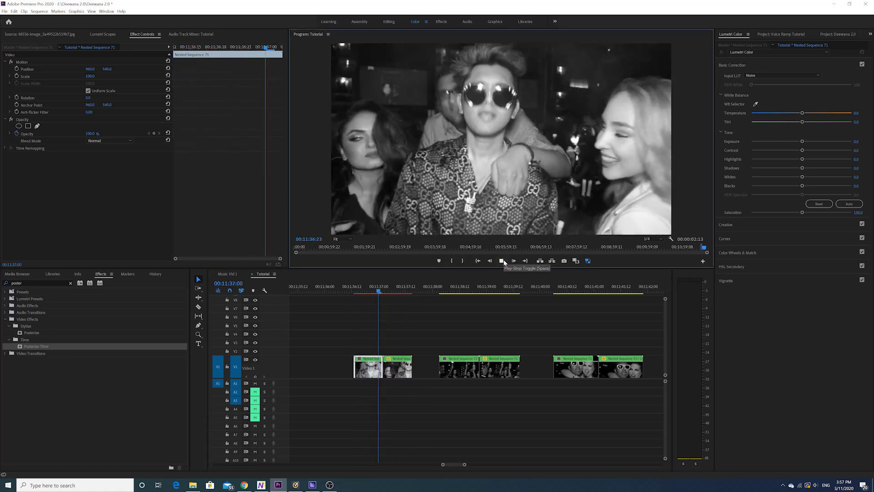
click(502, 261)
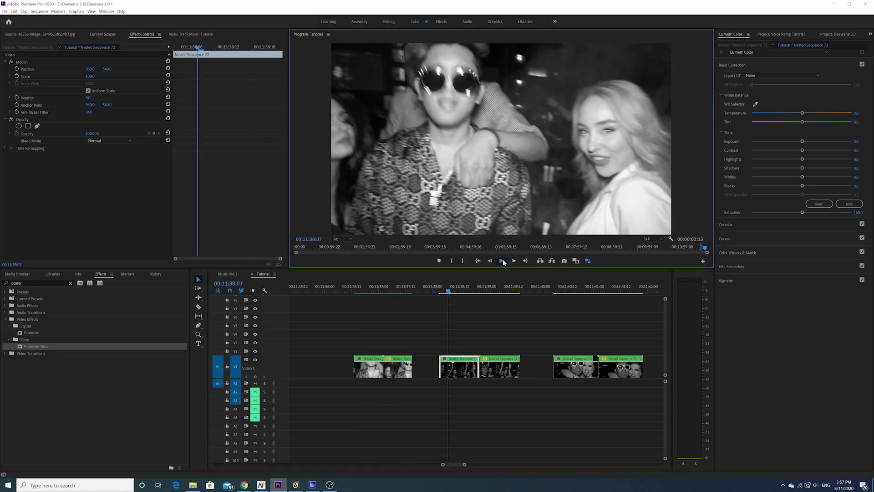
click(502, 262)
key(space)
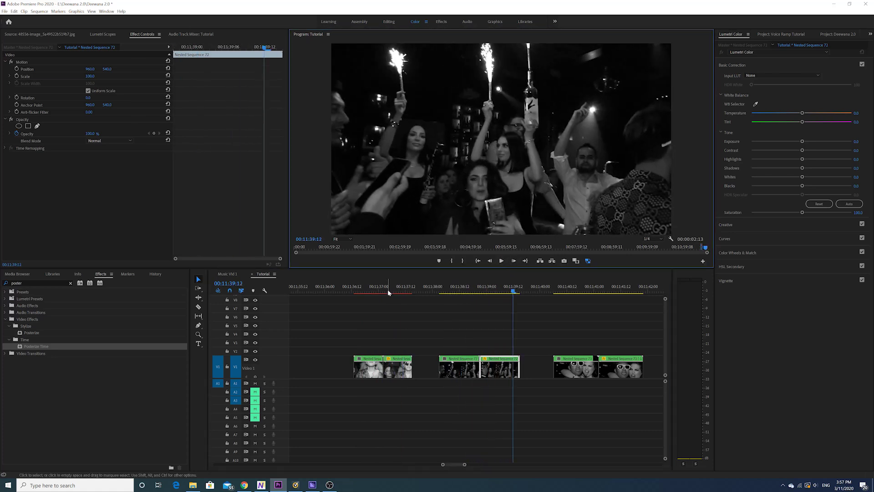
click(379, 288)
drag(465, 465, 443, 464)
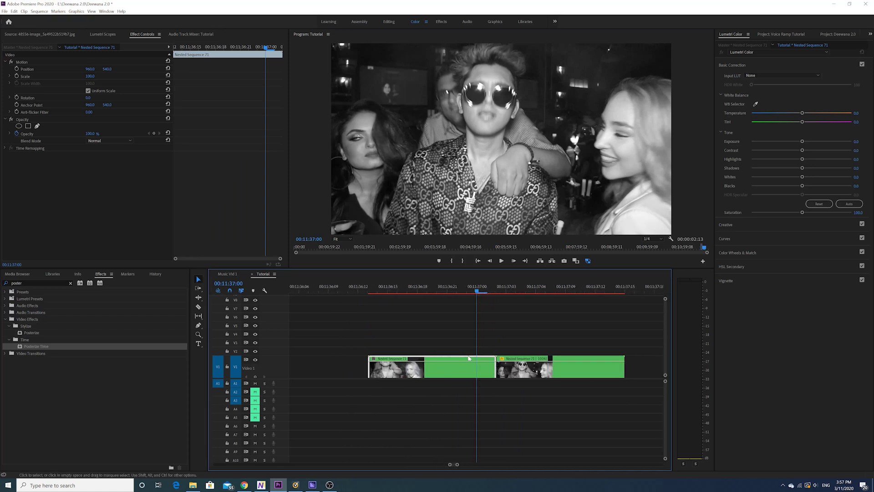
Trim one frame off the first clip's end and the second clip's start at the Nested Sequence 71 cut
click(486, 291)
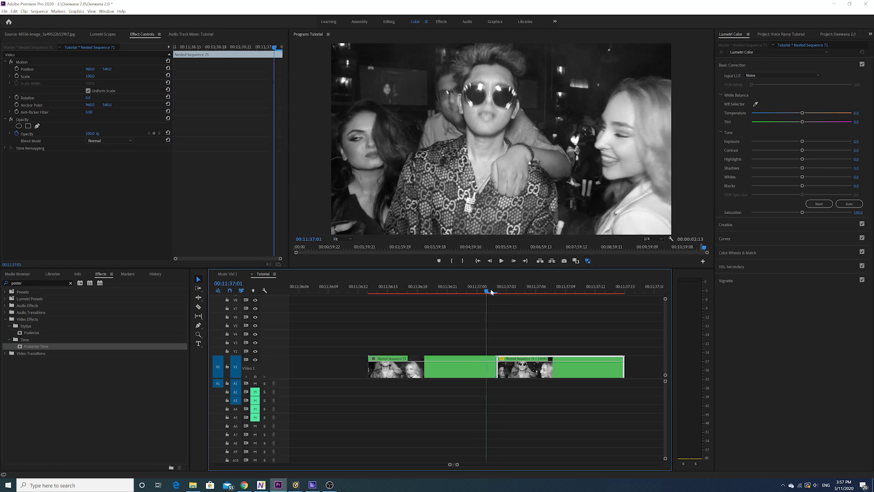
mouse_move(487, 293)
mouse_down()
mouse_move(438, 291)
mouse_move(486, 292)
mouse_up()
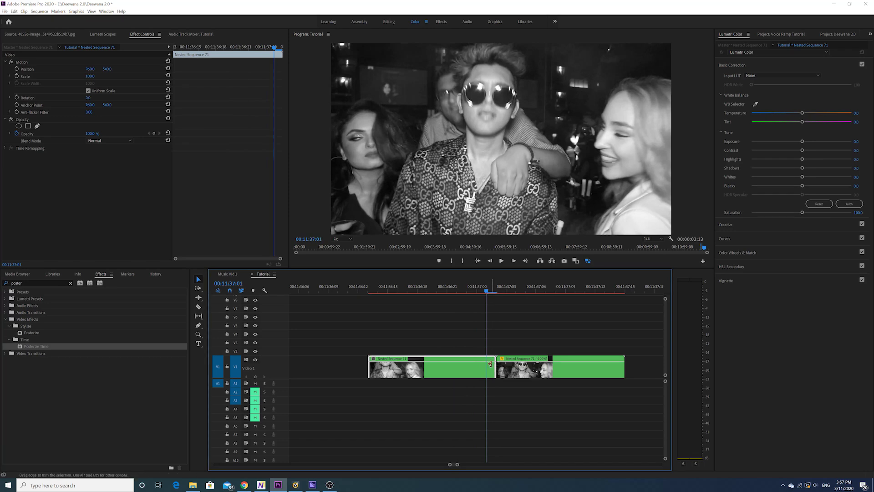
mouse_move(492, 368)
mouse_down()
mouse_move(507, 368)
mouse_move(492, 372)
mouse_up()
click(496, 296)
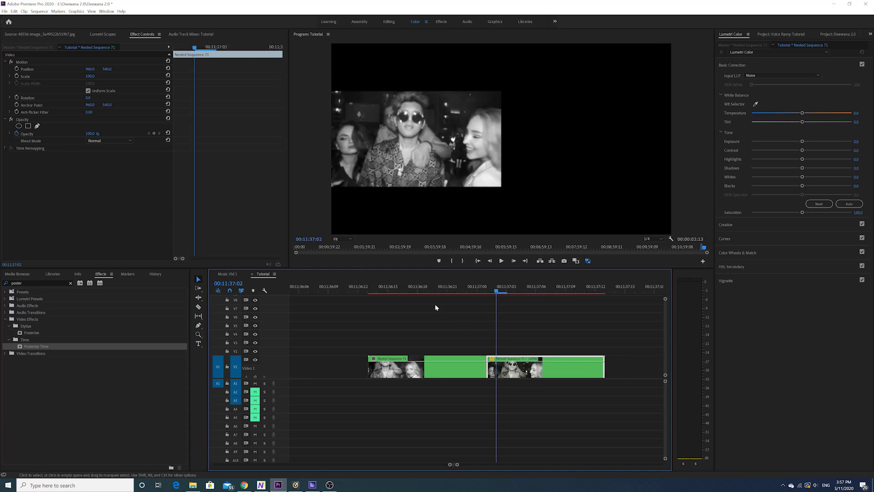
Close the gap so the reversed copy butts against the first clip, and play back the tightened loop
click(368, 288)
click(500, 260)
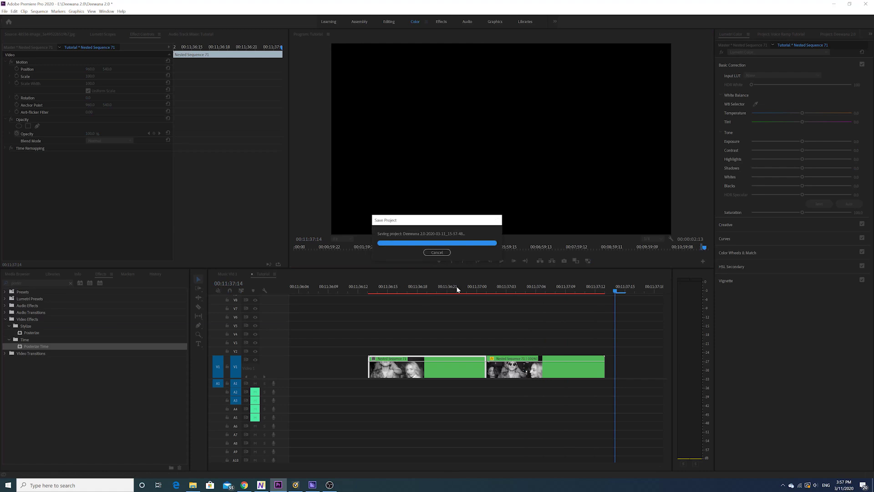
click(458, 289)
scroll(502, 296, right, 6)
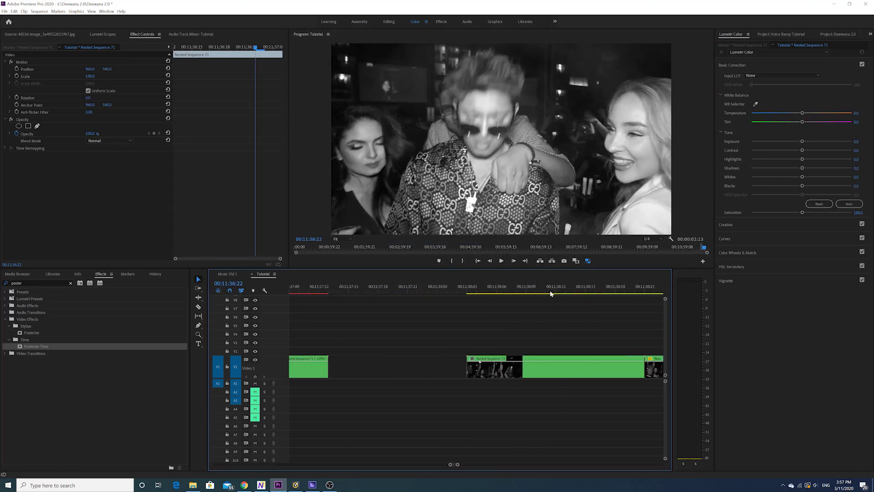
Trim the end of the first Nested Sequence 72 clip and play back its loop
scroll(544, 294, right, 5)
scroll(537, 356, right, 1)
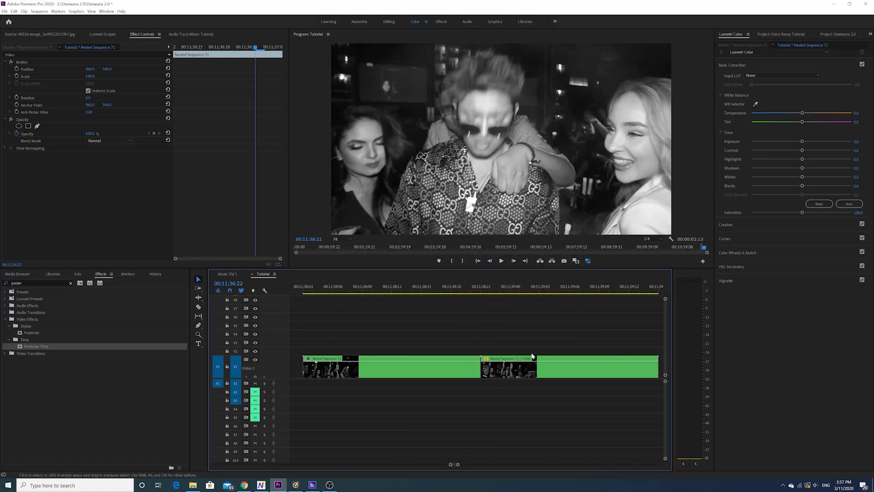
click(469, 369)
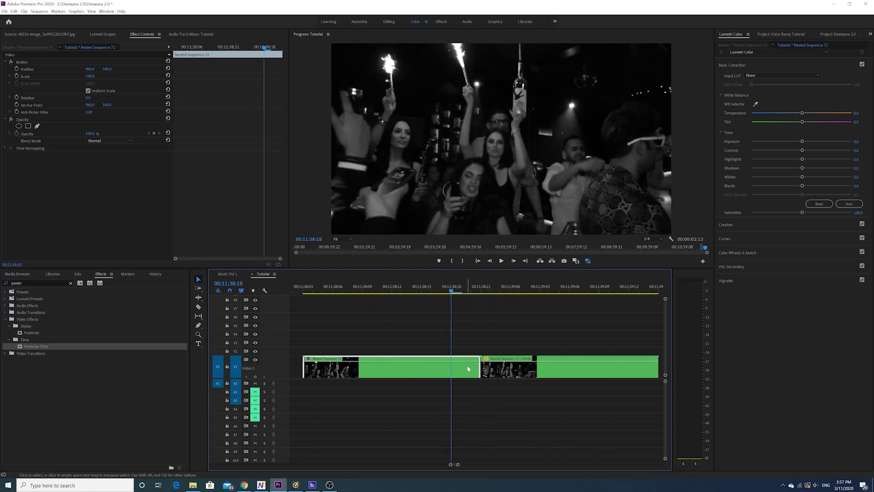
drag(476, 367, 512, 367)
scroll(399, 317, up, 1)
click(358, 284)
click(502, 261)
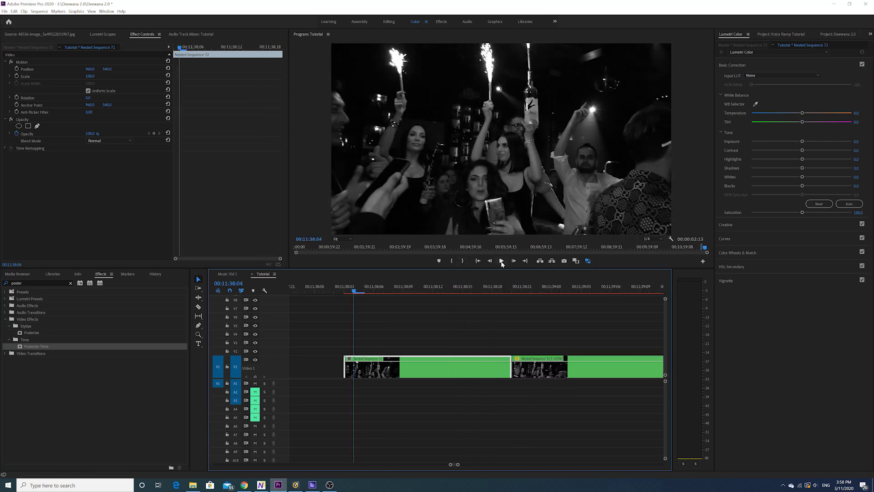
click(501, 261)
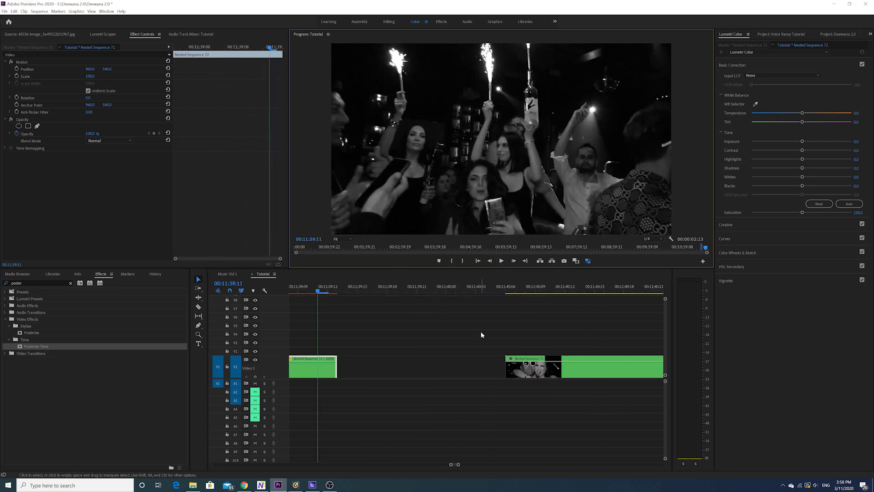
At 00:11:41:00, trim one frame off the first Nested Sequence 73 clip at its cut
scroll(479, 325, down, 2)
scroll(479, 320, down, 3)
drag(434, 284, 478, 285)
click(483, 284)
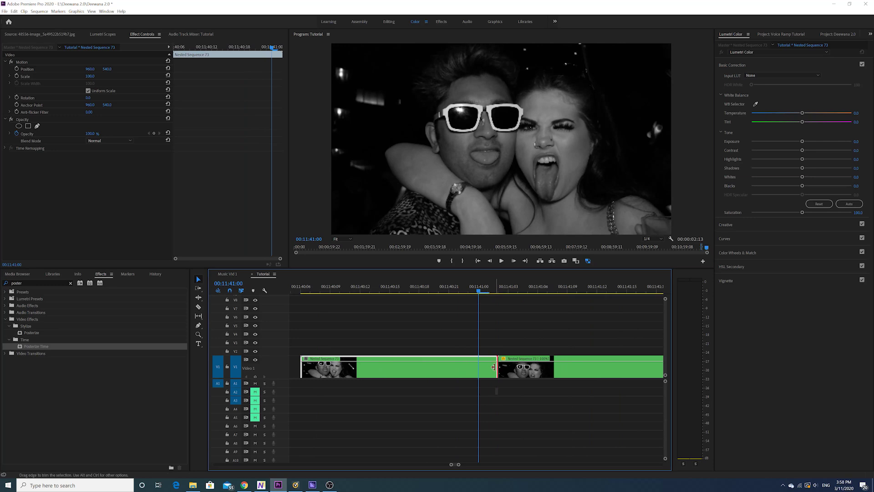
mouse_move(493, 367)
mouse_down()
mouse_move(508, 364)
mouse_move(488, 367)
mouse_up()
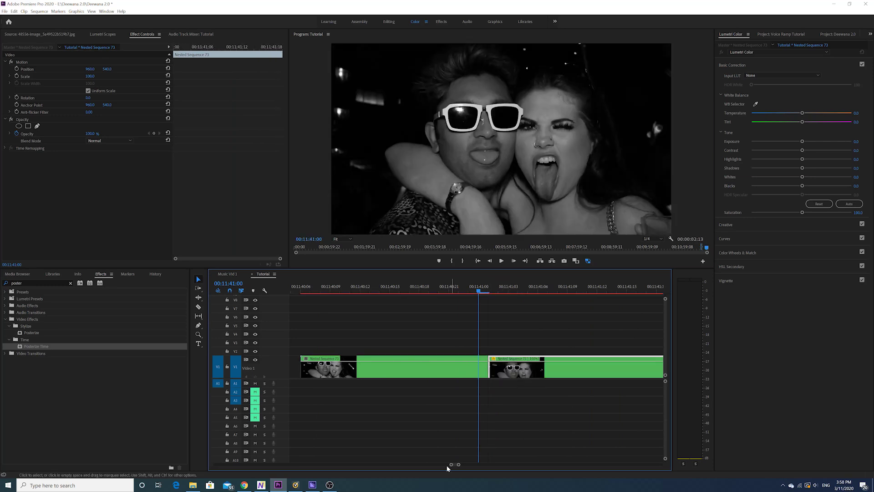
drag(458, 464, 463, 465)
Preview the Nested Sequence 73 loop, then slide the later nested clips left to close the gap
click(420, 286)
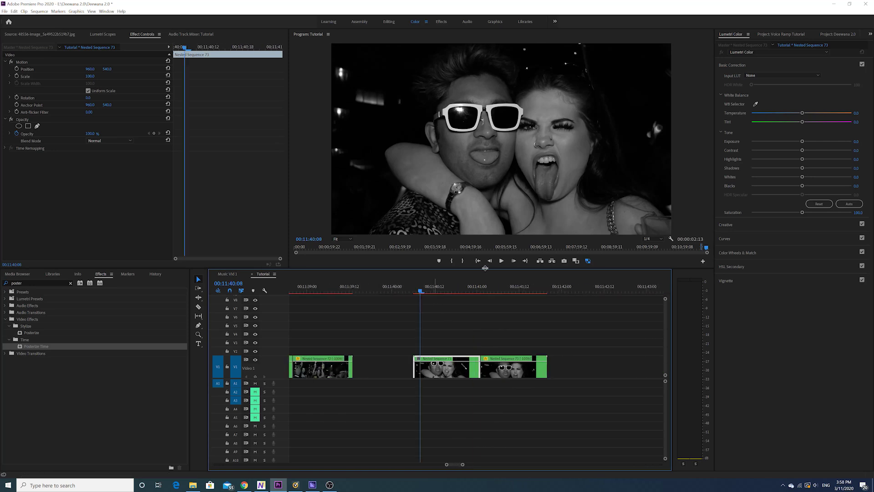
click(503, 261)
click(502, 261)
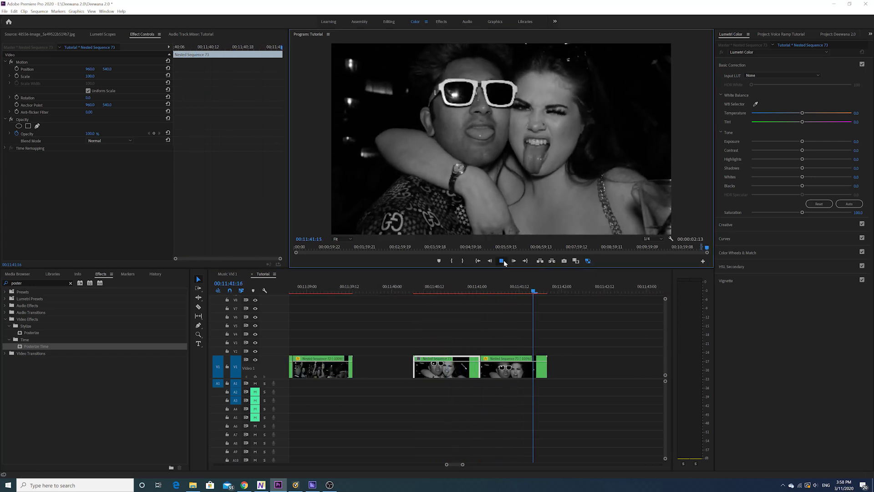
drag(462, 465, 473, 464)
drag(401, 334, 395, 377)
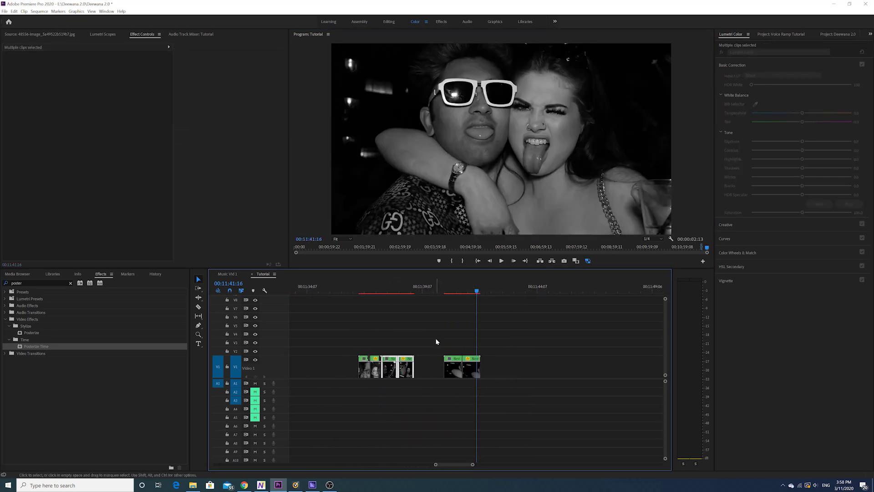
drag(455, 375, 426, 377)
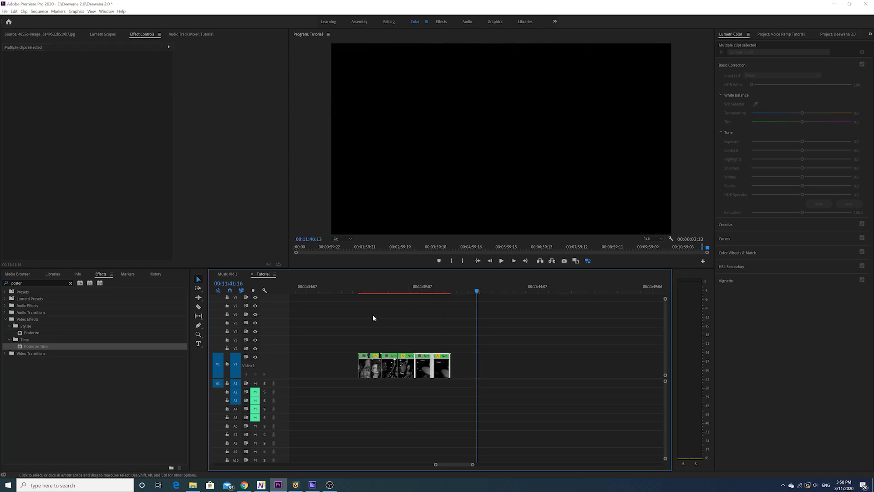
Play the joined run of loops from the start of the clips
click(359, 291)
click(502, 260)
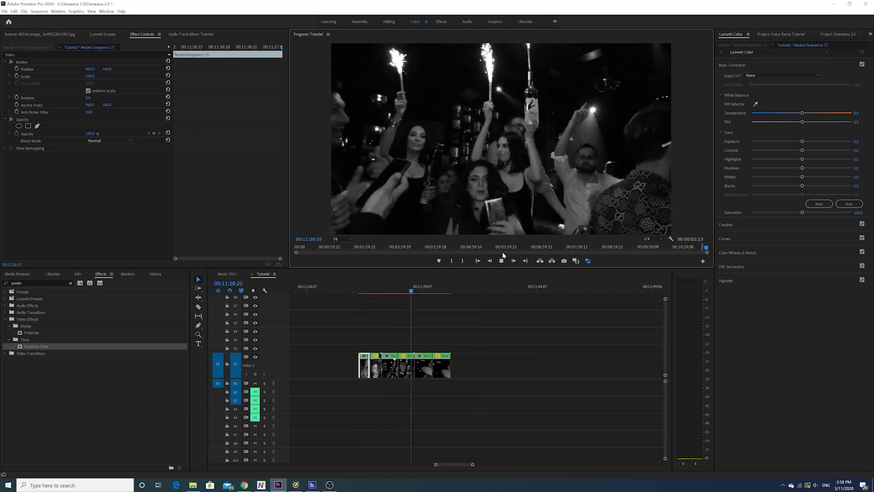
key(Home)
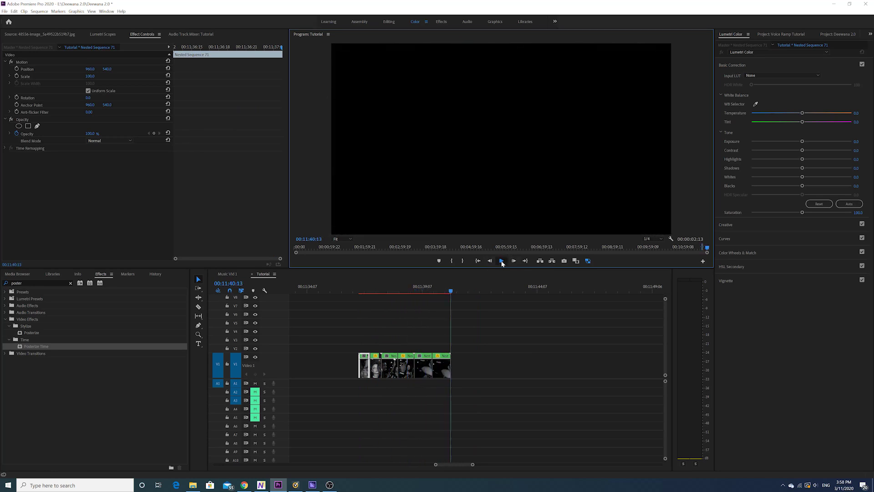
click(336, 291)
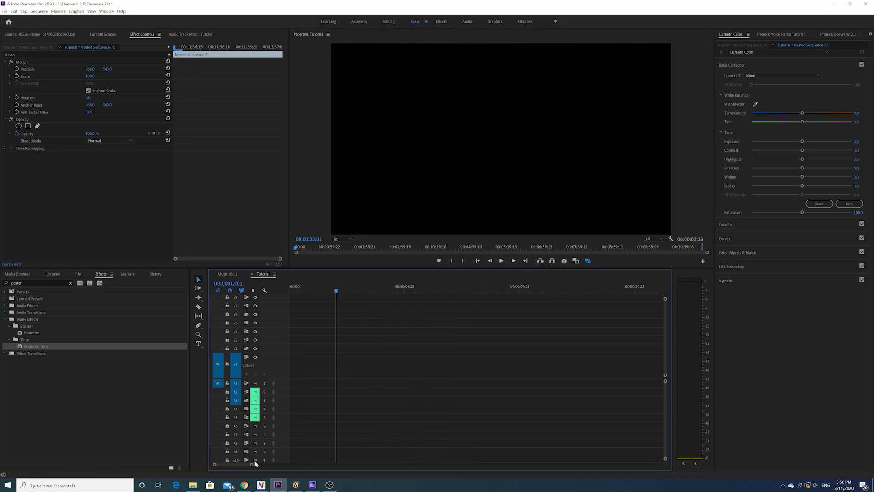
Zoom in around the first clip's start and play the whole run of six loops
drag(264, 464, 549, 313)
click(573, 289)
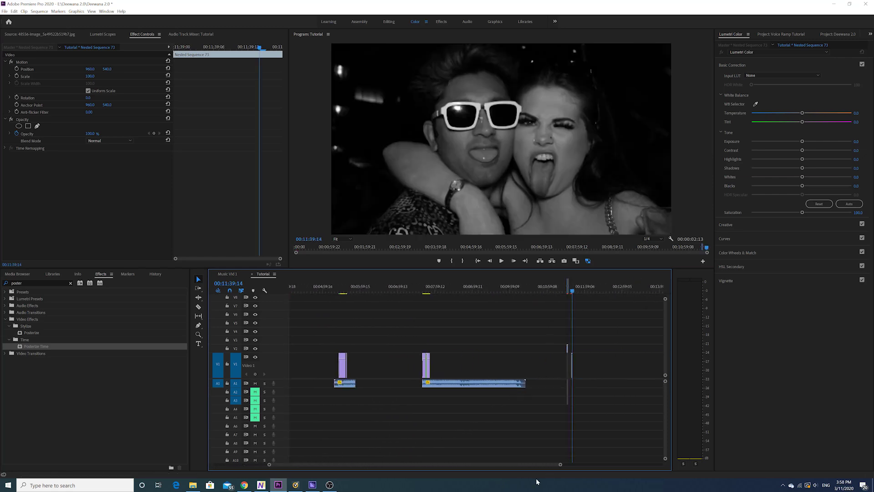
drag(560, 464, 468, 466)
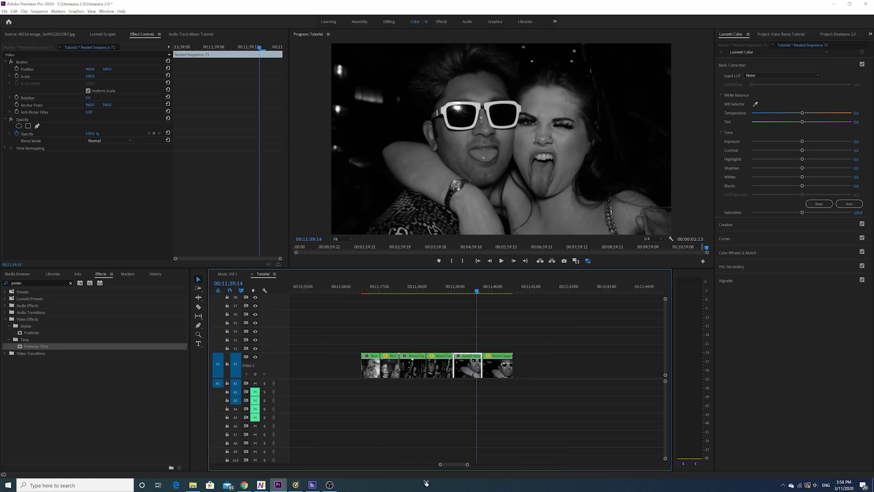
key(equal)
scroll(364, 318, up, 1)
click(357, 290)
click(357, 290)
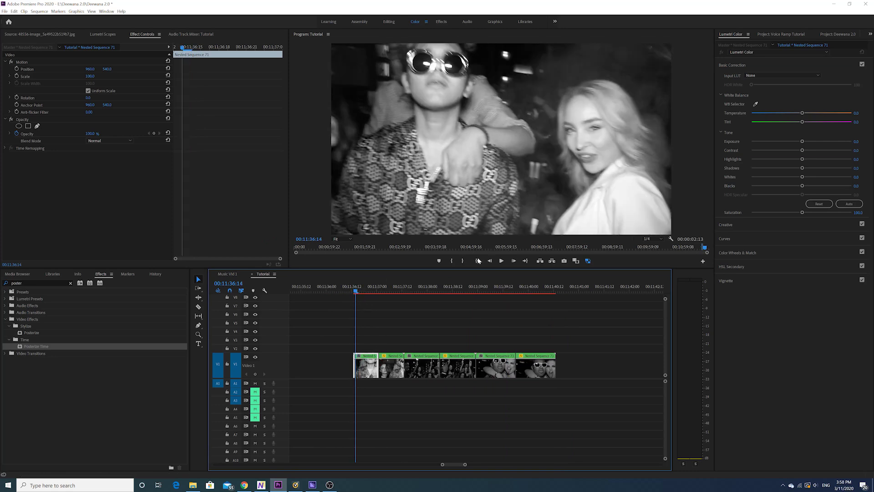
click(502, 261)
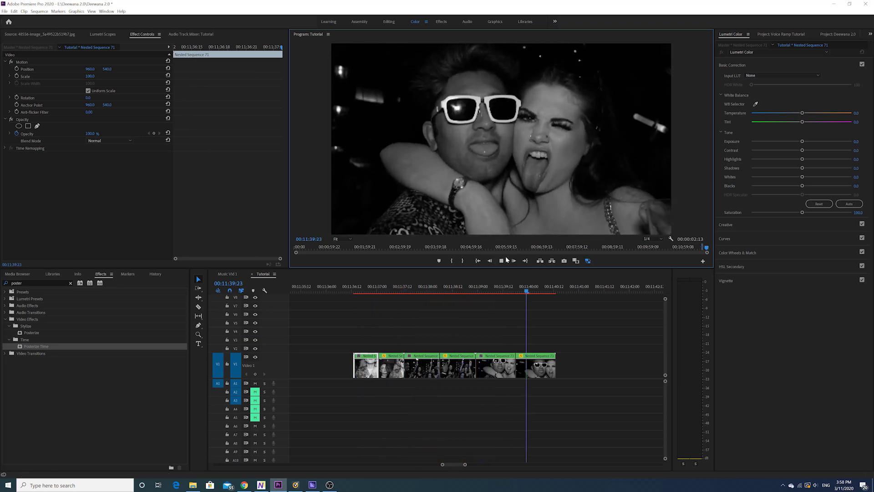
click(501, 261)
Zoom the timeline out and select the HDPerf1.mov overlay clip on V2
drag(464, 465, 473, 458)
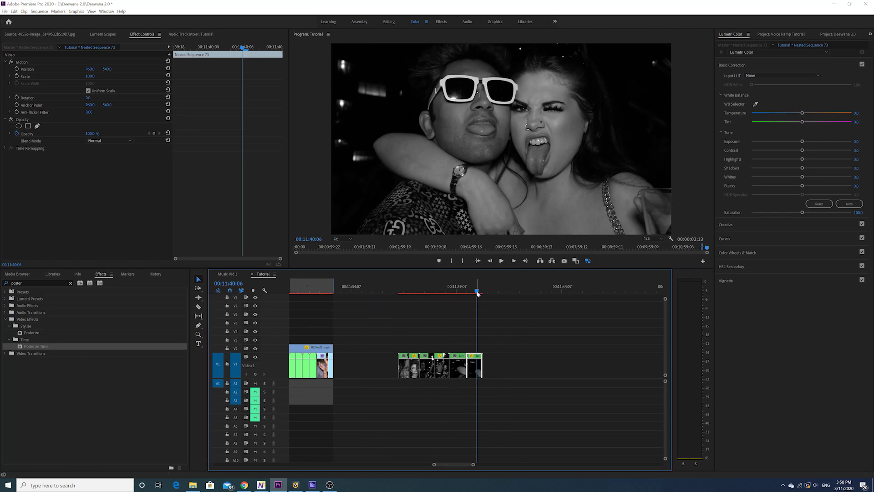
scroll(434, 330, up, 1)
scroll(425, 333, down, 2)
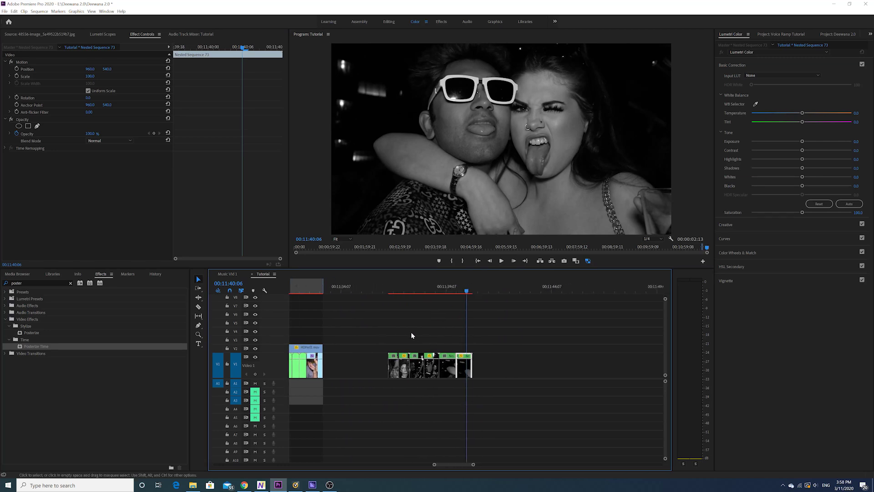
click(317, 349)
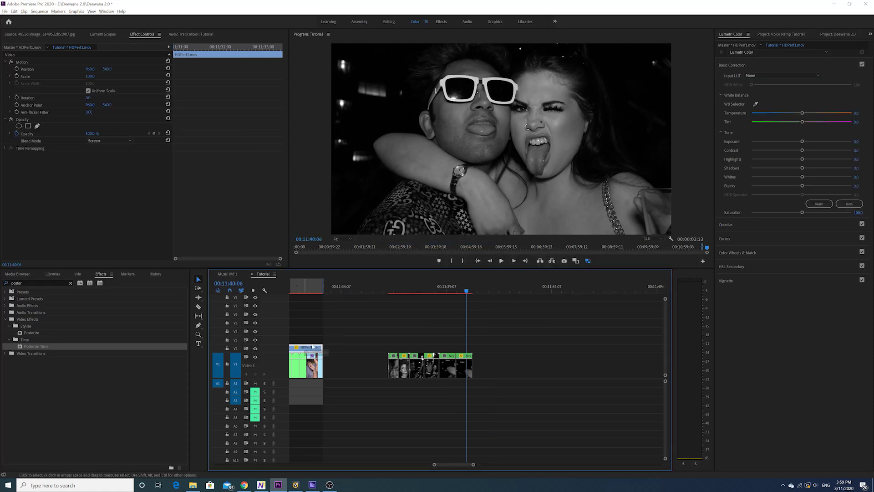
drag(317, 348, 425, 347)
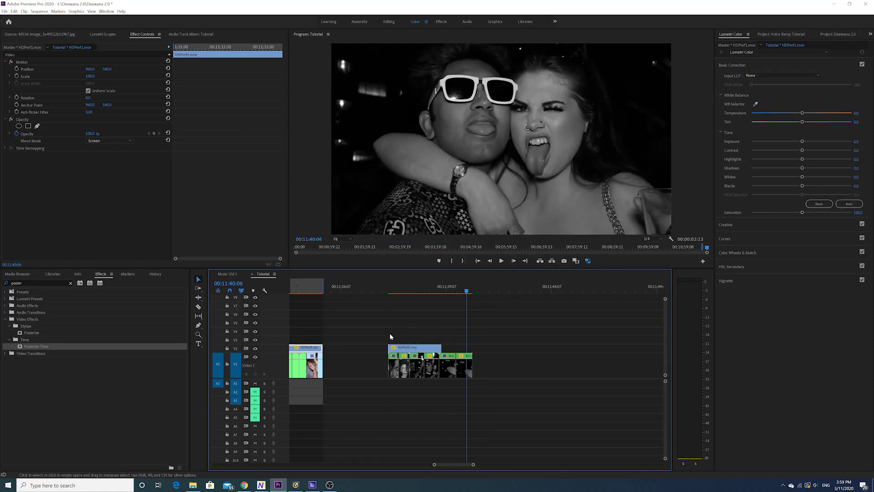
drag(474, 464, 464, 464)
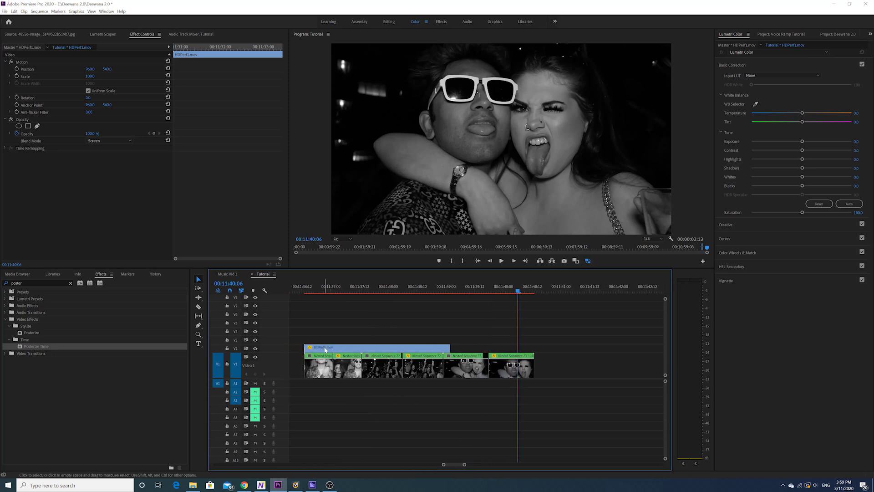
drag(453, 348, 534, 348)
scroll(436, 343, left, 2)
drag(363, 291, 356, 314)
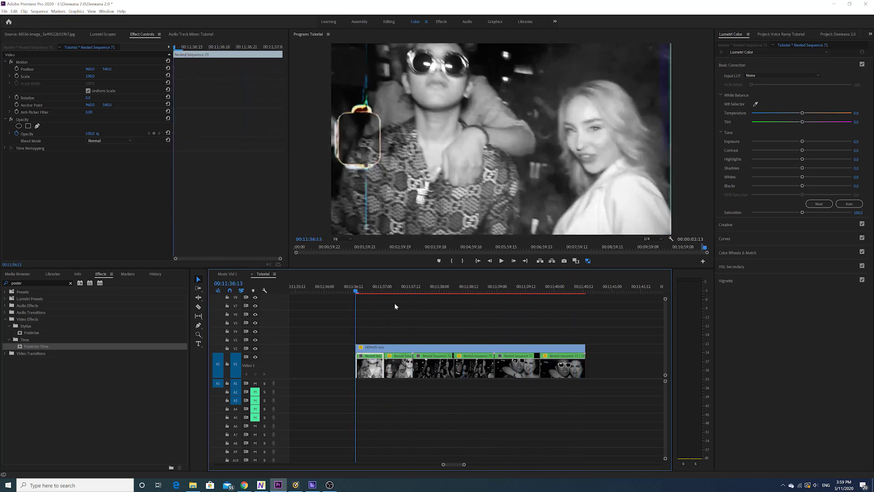
click(500, 261)
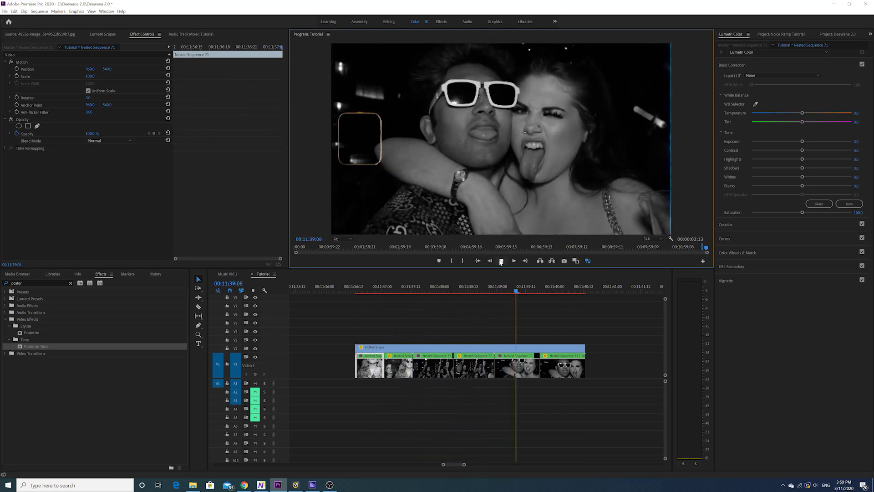
click(531, 290)
drag(534, 289, 356, 345)
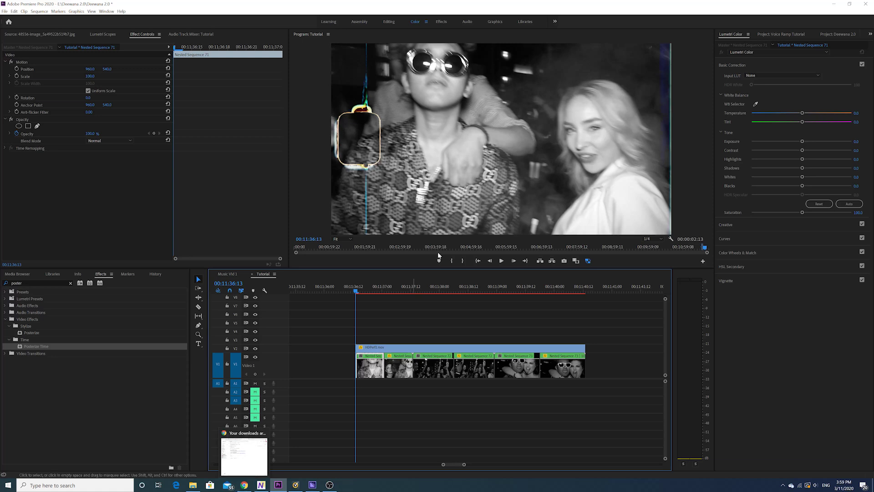
click(376, 349)
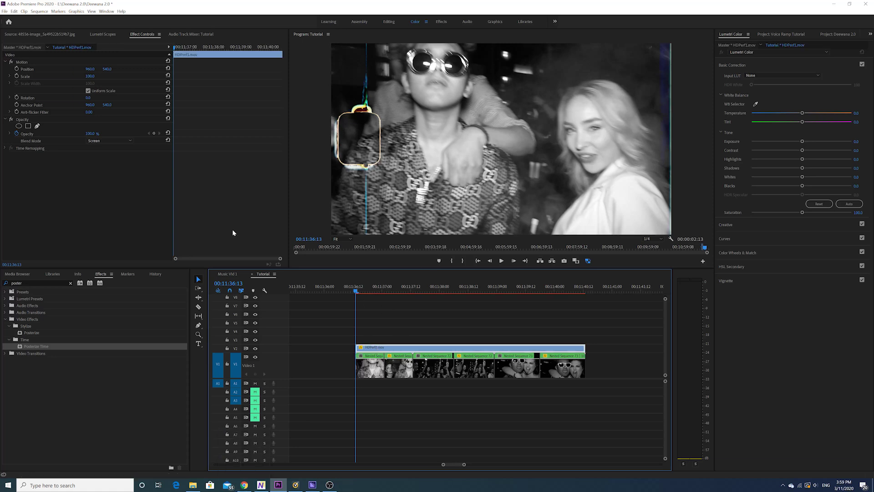
Set the HDPerf1.mov overlay's blend mode to Normal and move it later to view it alone
click(89, 140)
click(97, 146)
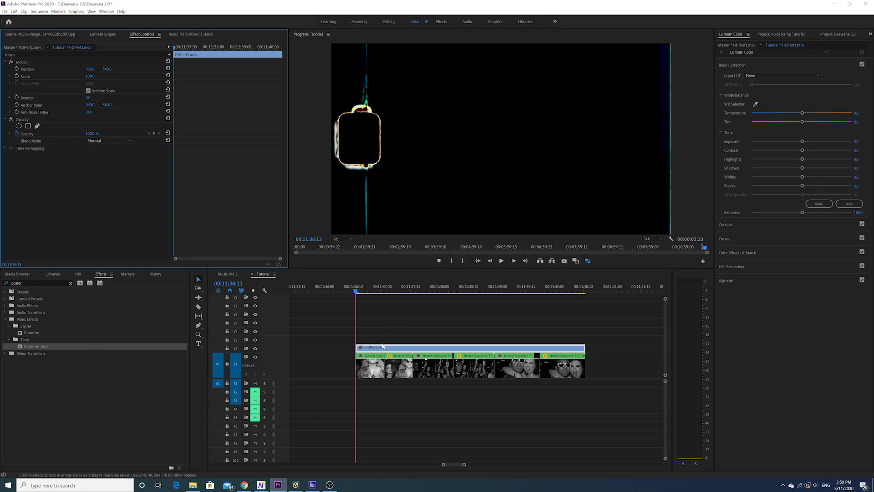
drag(382, 347, 612, 348)
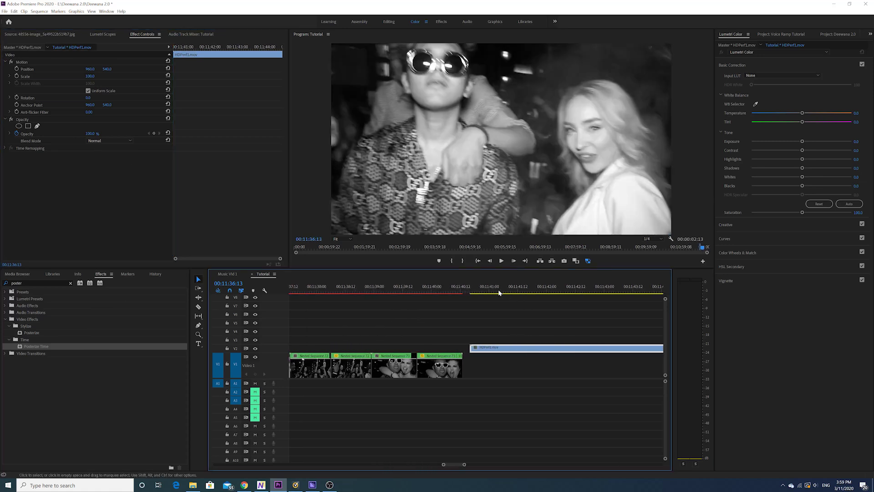
drag(499, 292, 521, 294)
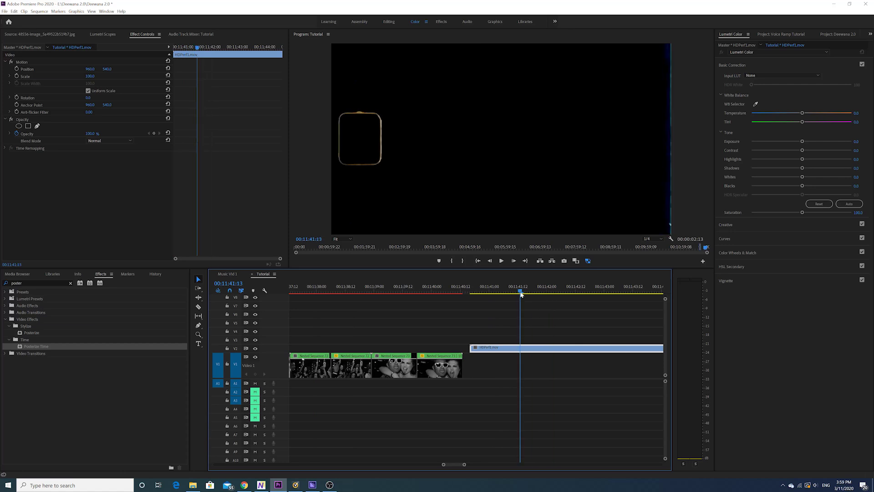
scroll(556, 343, up, 2)
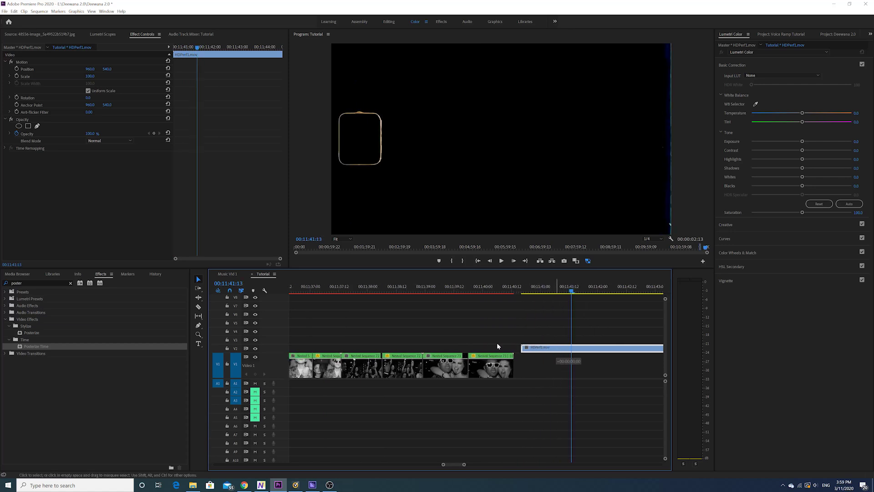
Move the overlay back to the loops' start, set its blend mode to Screen, and play back
drag(540, 349, 346, 350)
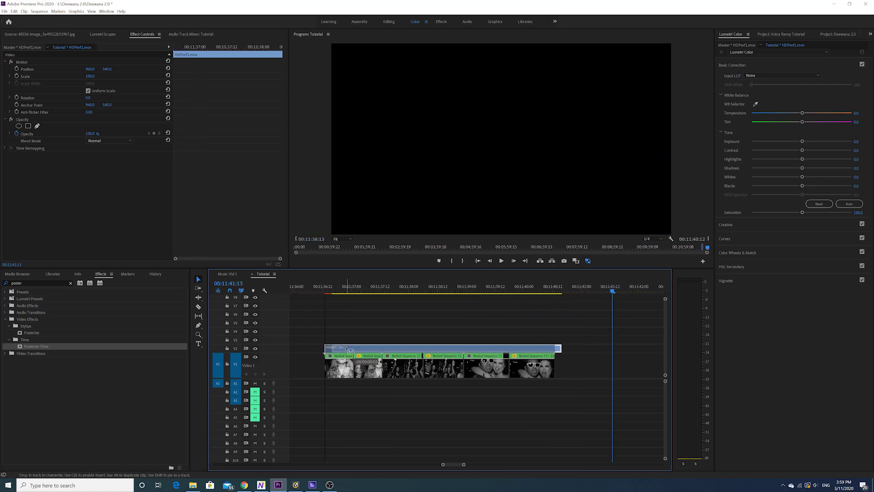
click(451, 290)
drag(443, 290, 409, 290)
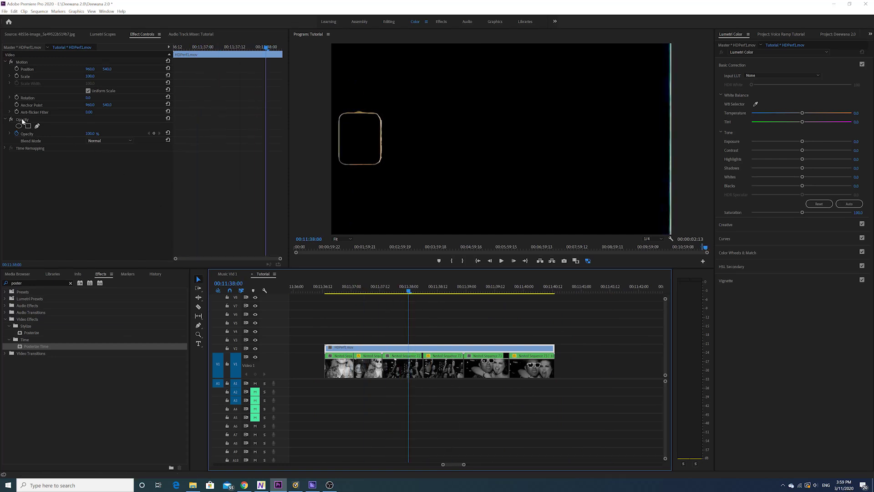
click(91, 141)
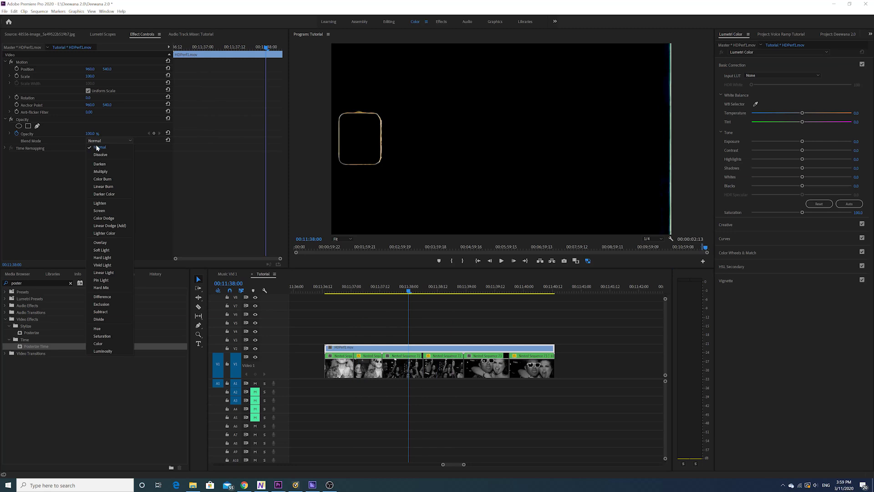
click(105, 210)
drag(401, 294, 331, 296)
click(501, 261)
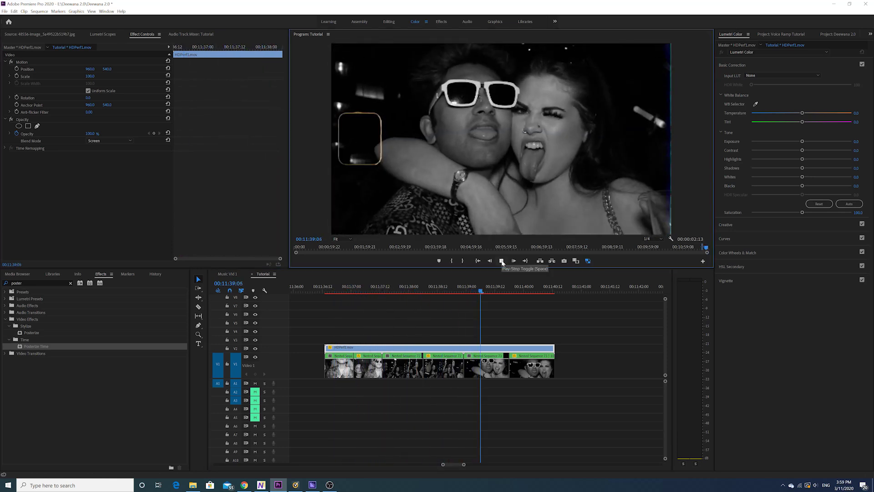
click(501, 261)
drag(477, 289, 341, 293)
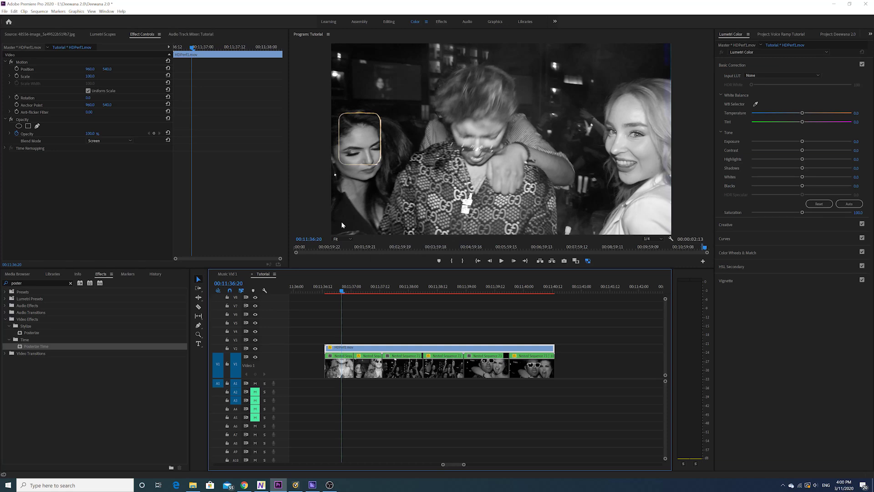
click(338, 286)
click(502, 261)
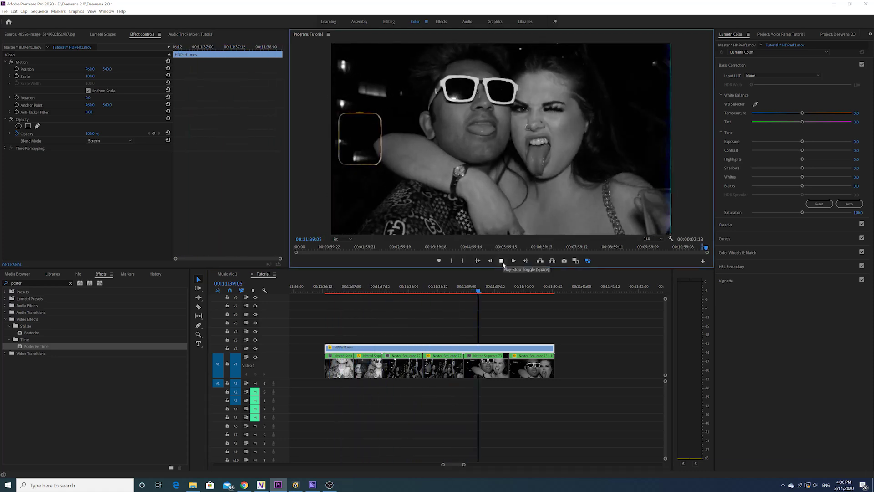
drag(492, 285, 342, 308)
click(501, 261)
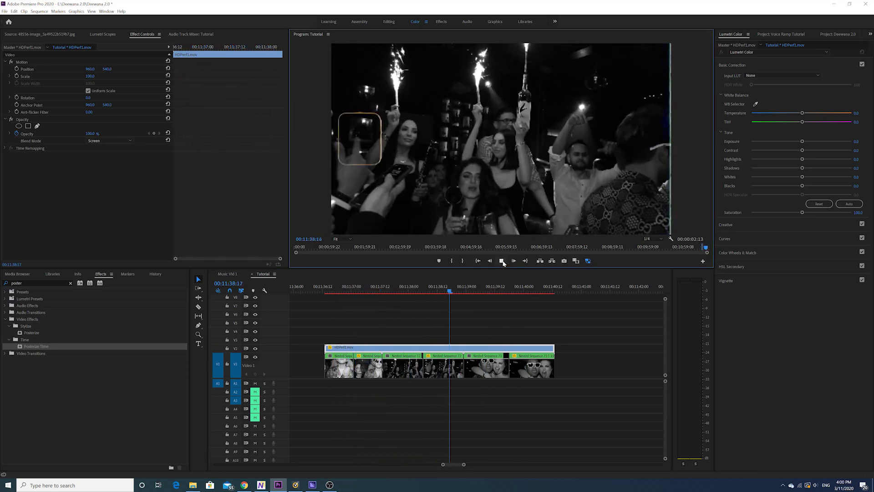
key(space)
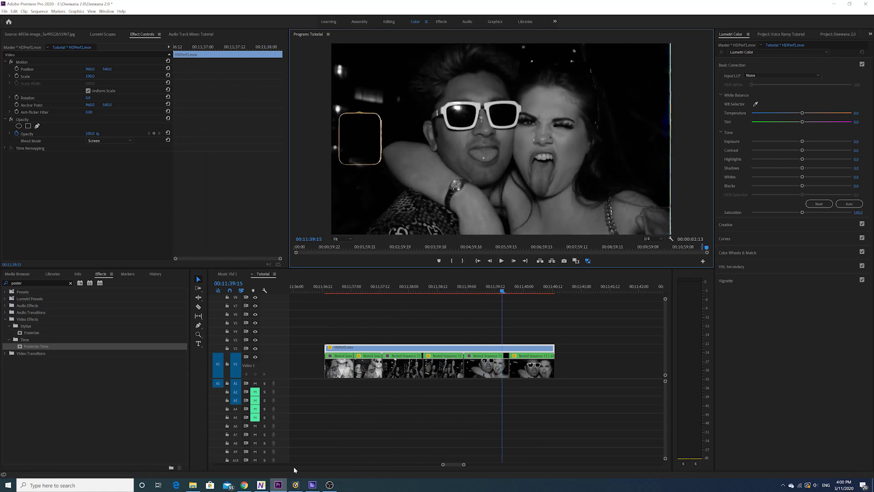
In Chrome, go to the CinePacks home page and open the Free Packs collection
click(244, 485)
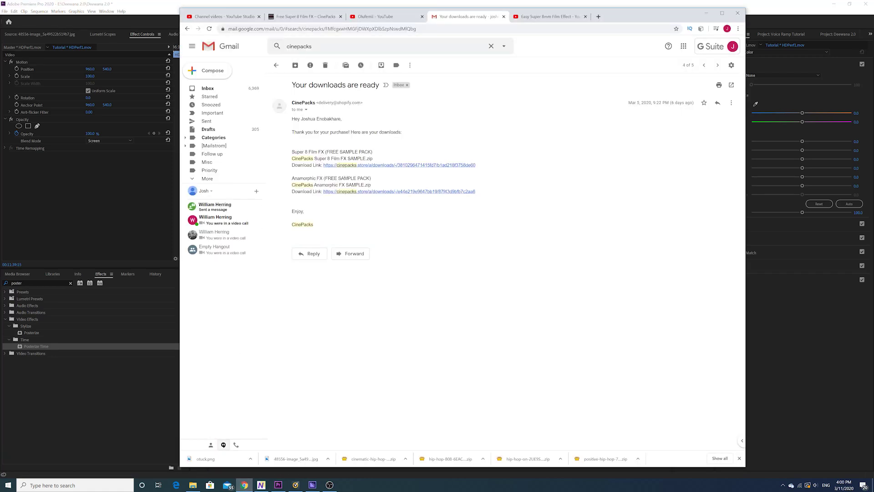
click(306, 16)
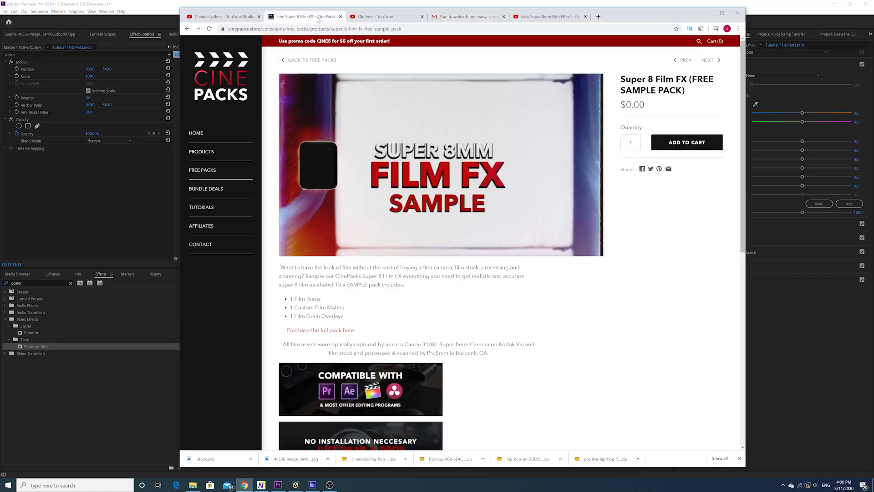
click(227, 86)
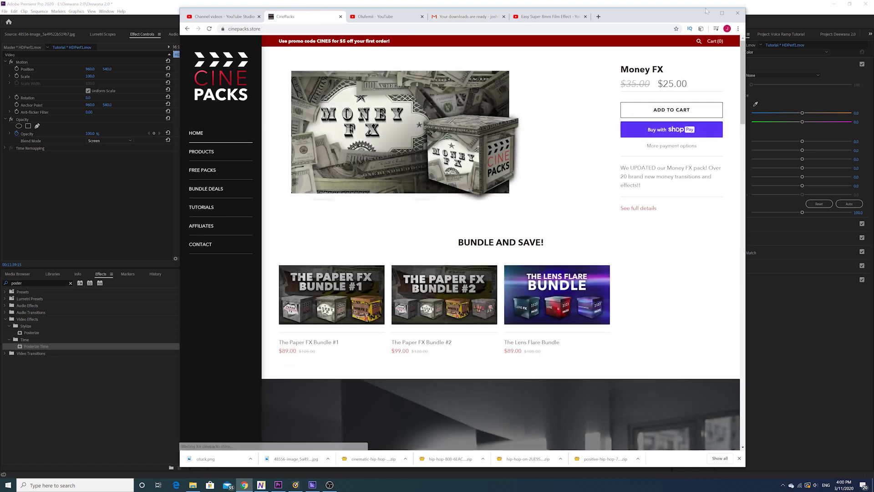
click(722, 12)
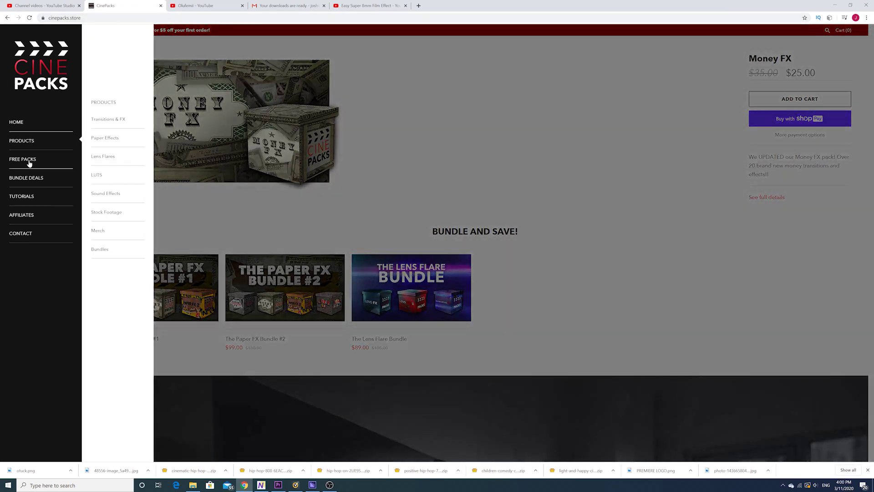
click(30, 162)
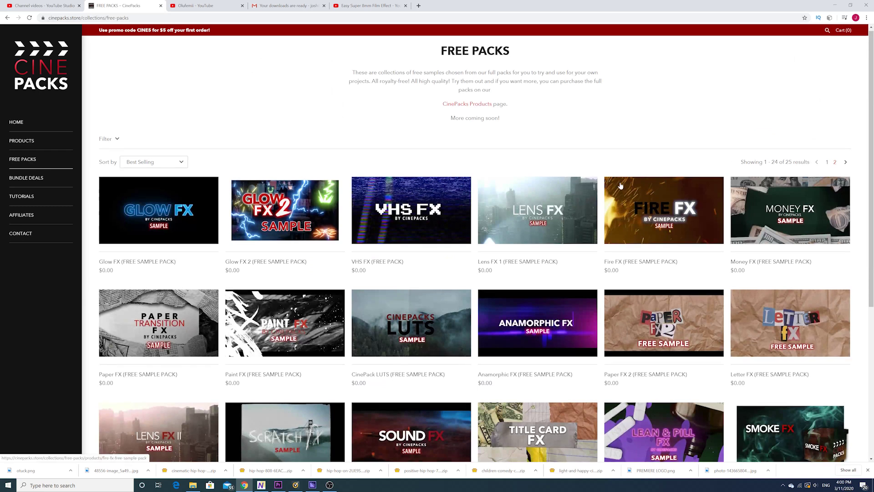
Add the Super 8 Film FX pack to the cart and open the downloads-ready email
scroll(621, 185, down, 4)
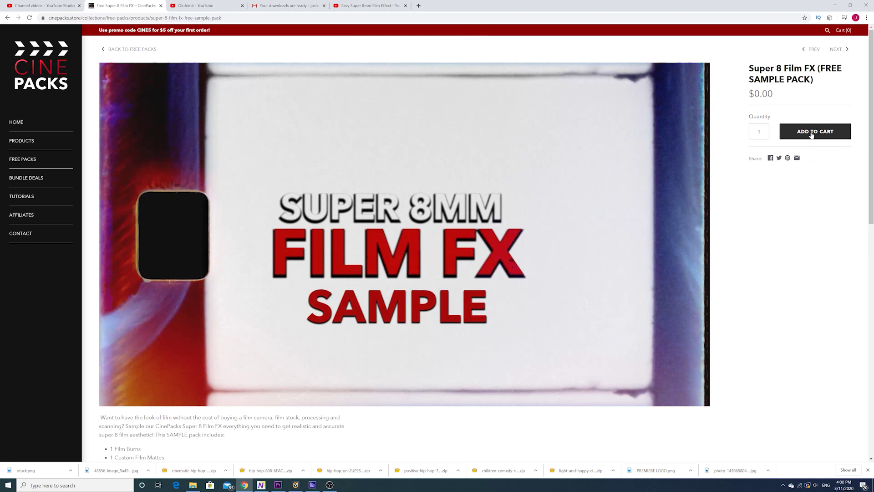
click(811, 133)
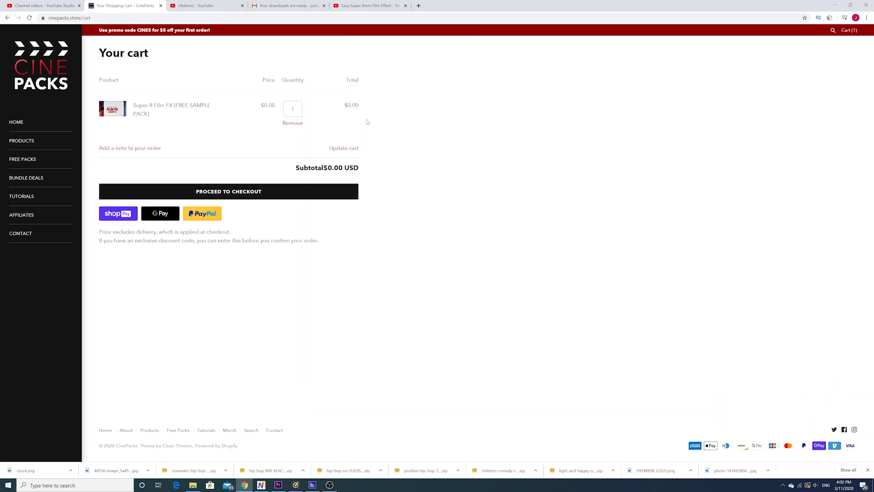
click(281, 8)
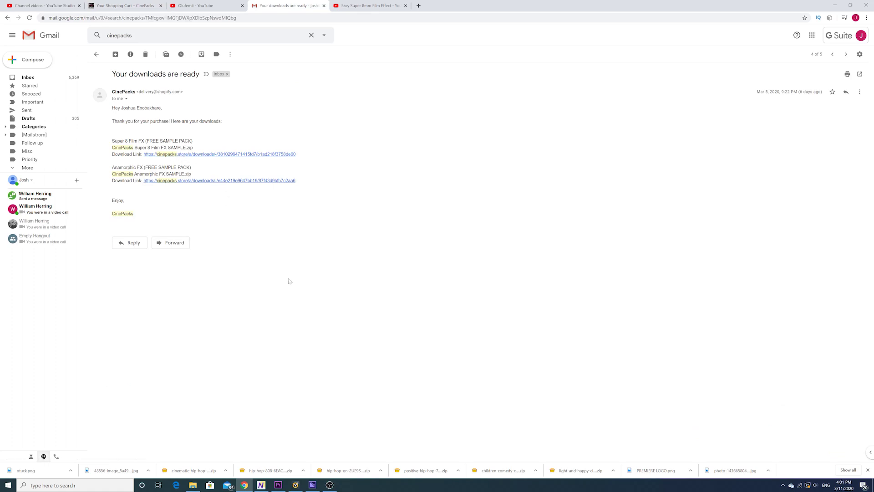
click(277, 485)
Move the playhead back to the loops' start and play them under the HDPerf1.mov overlay
click(349, 292)
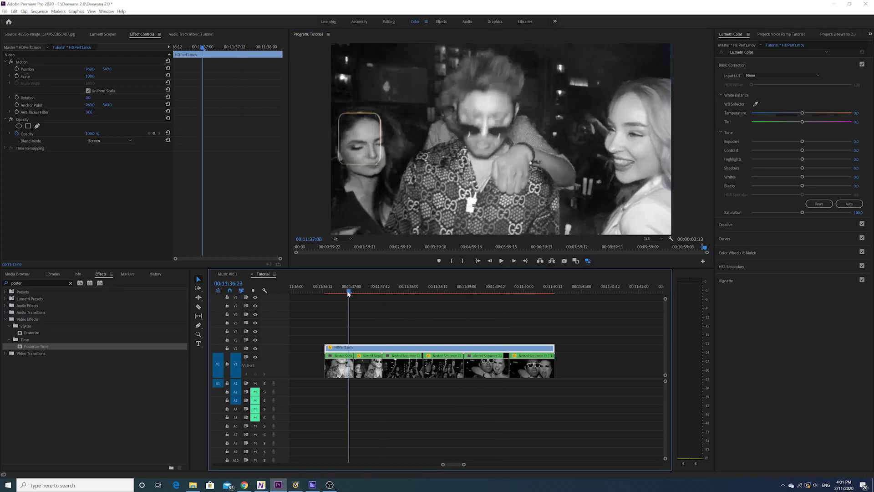
drag(349, 292, 331, 299)
click(501, 261)
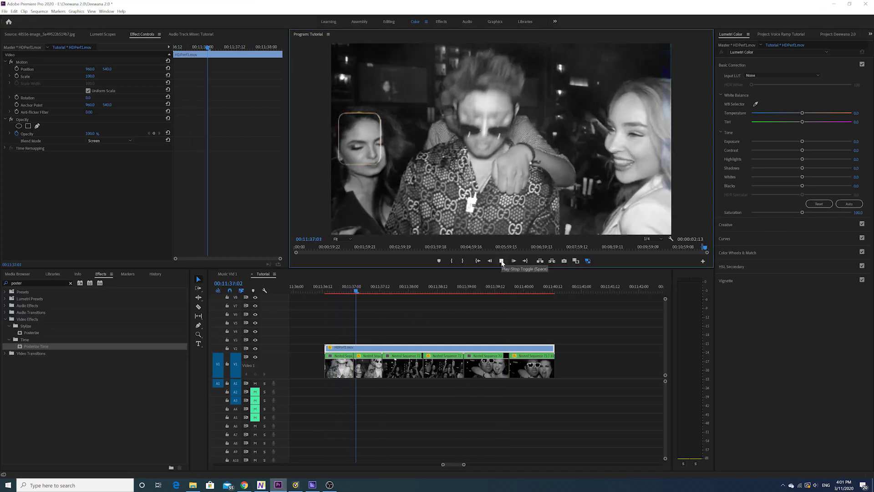